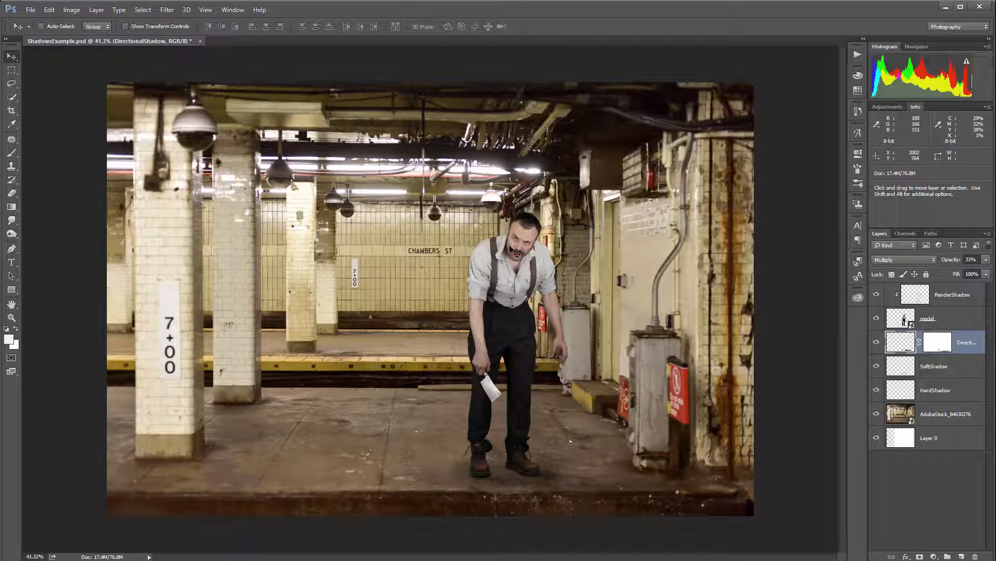
Step: Duplicate the subway background layer AdobeStock_84630276 and apply a Gaussian Blur of about 101.7 pixels to the copy
left_click(931, 414)
left_click_drag(931, 414, 961, 556)
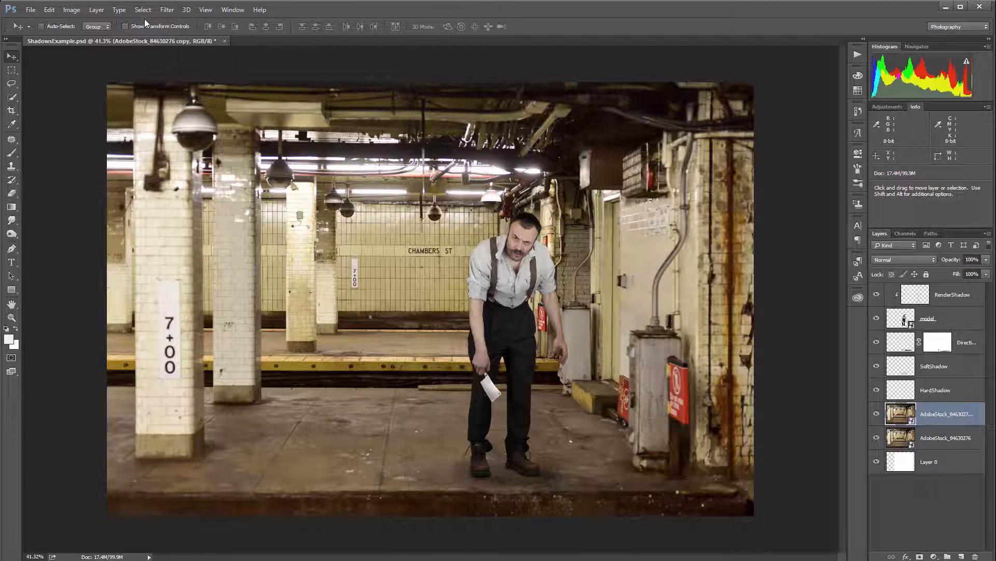
left_click(169, 11)
mouse_move(204, 126)
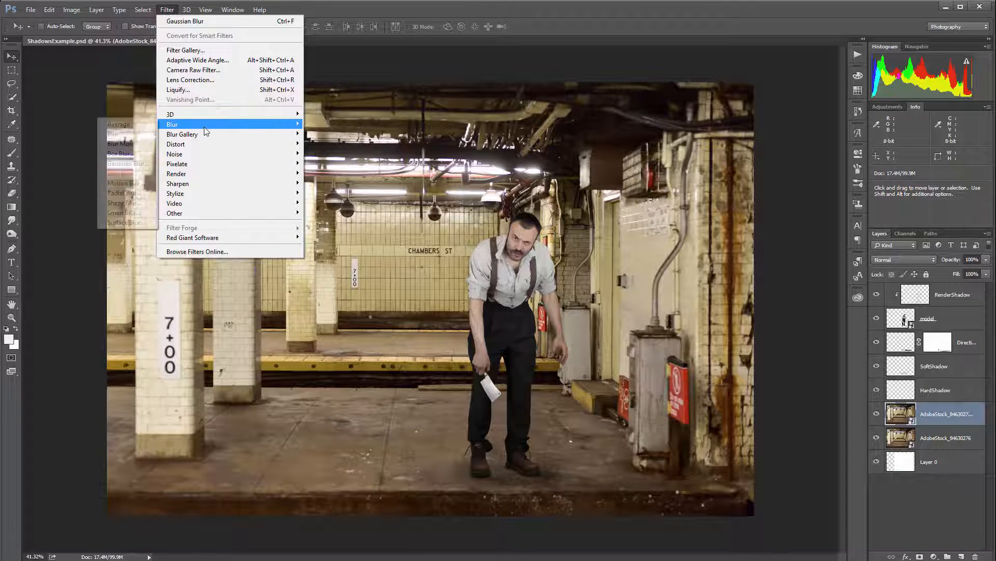
left_click(128, 163)
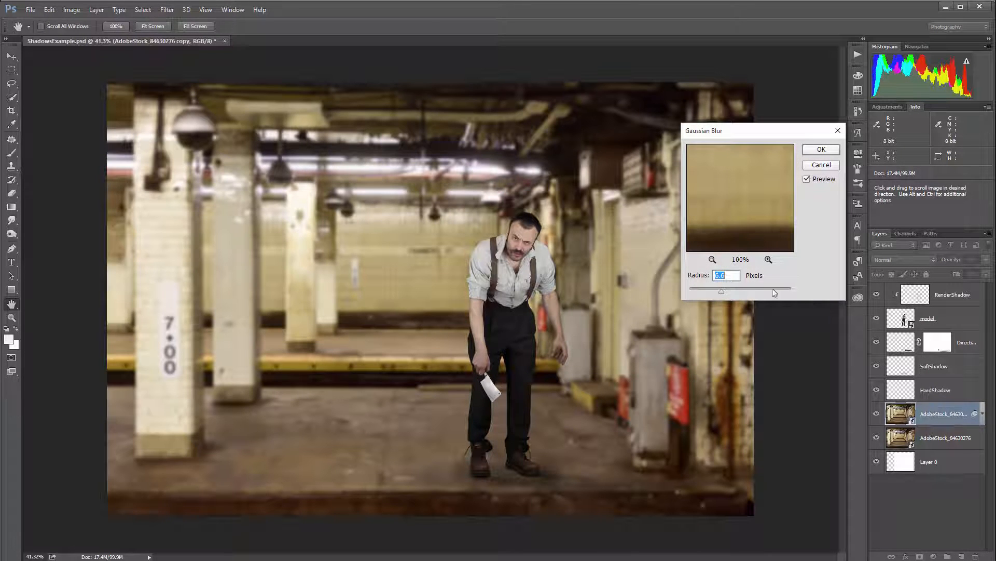
left_click_drag(725, 292, 771, 291)
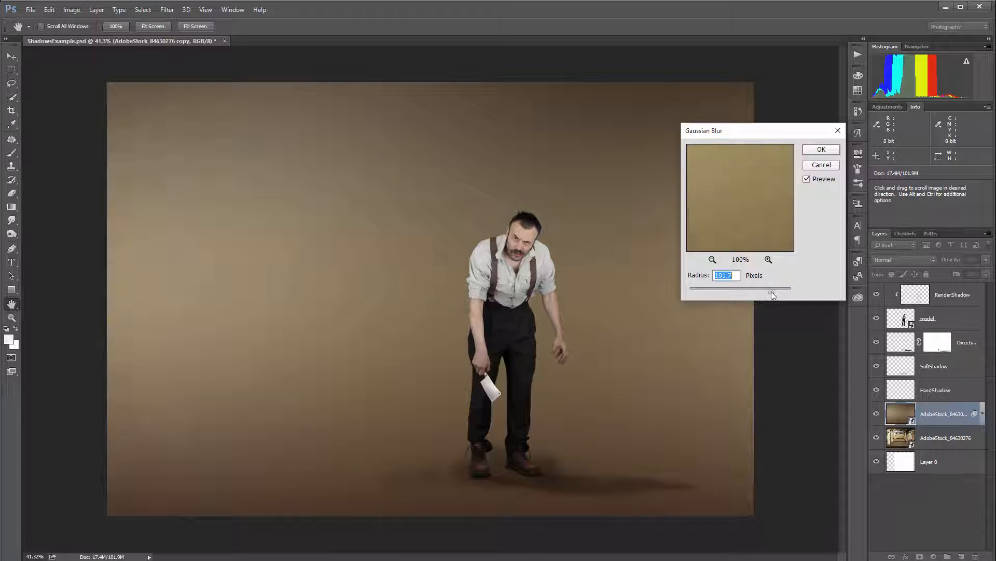
left_click(830, 149)
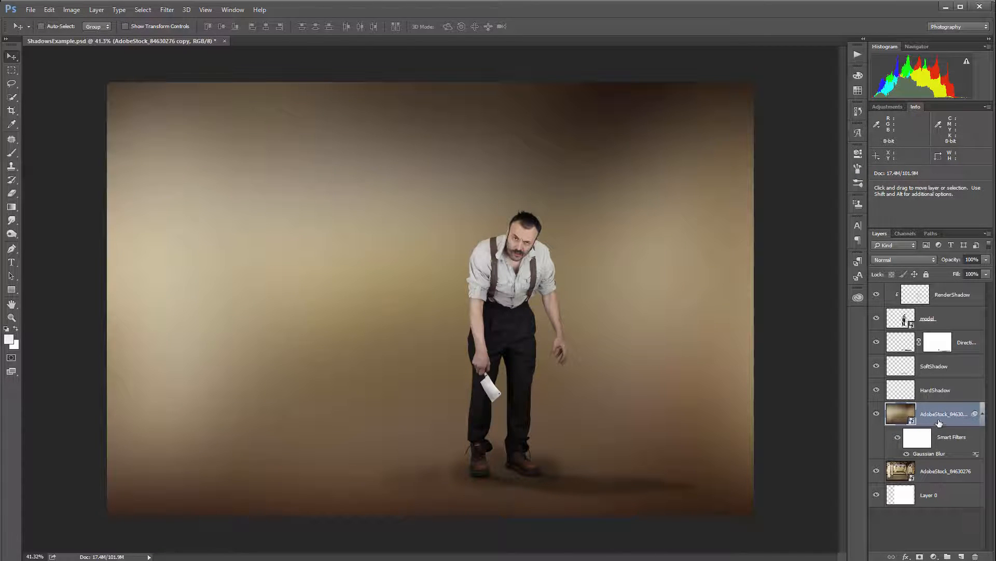
Step: Place color sampler #1 on the man's forearm and sampler #2 on the blurred background beside him
left_click(17, 122)
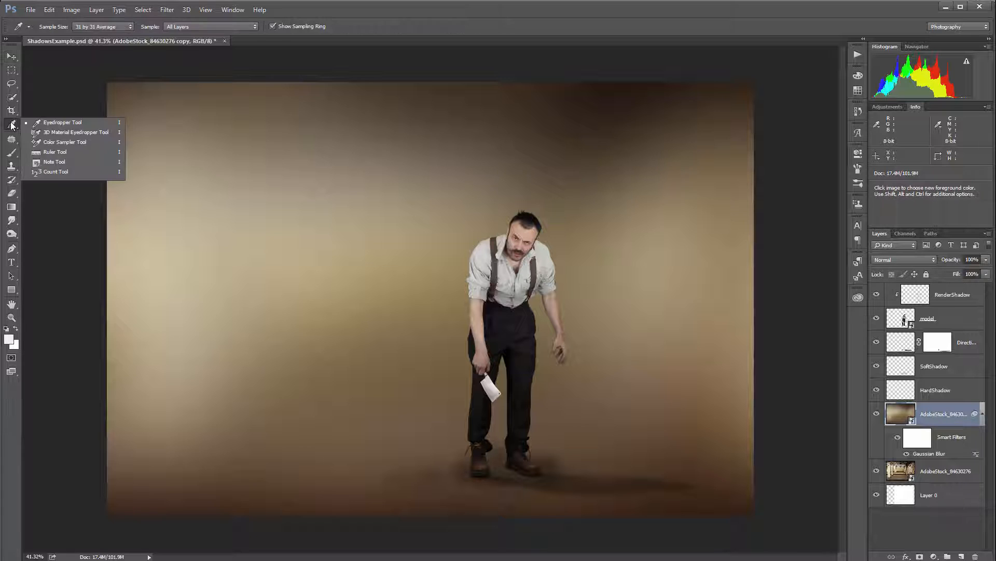
left_click(73, 139)
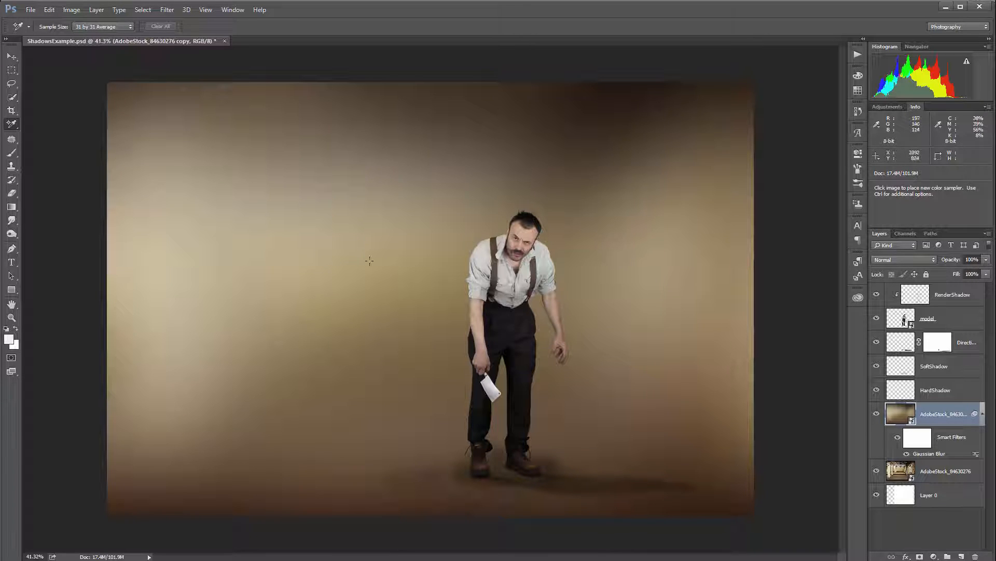
left_click(596, 269)
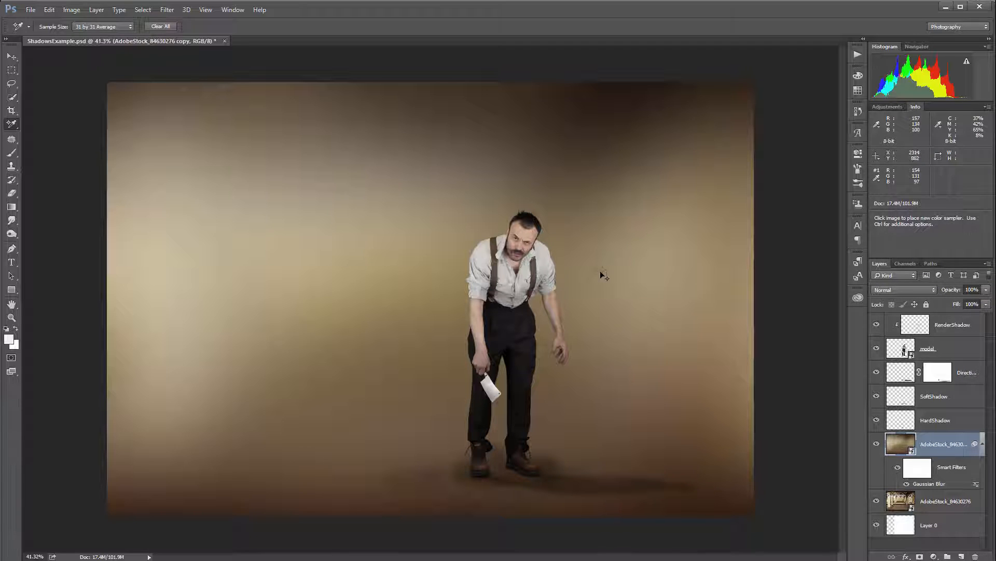
left_click_drag(597, 270, 477, 324)
left_click(602, 270)
Step: Add a Curves adjustment layer clipped to the model layer, beneath RenderShadow, and set its blend mode to Color
left_click(959, 349)
left_click(977, 324)
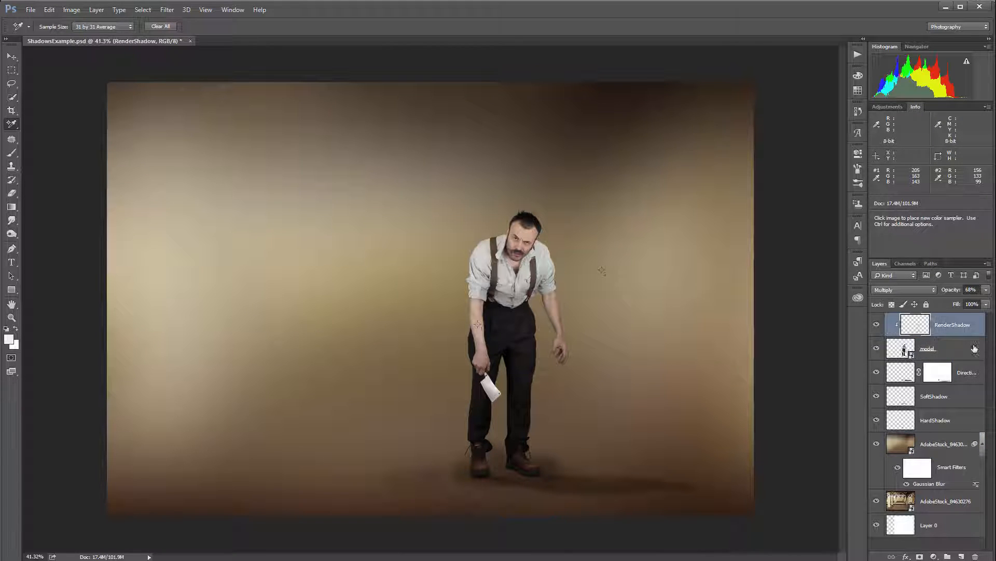
left_click(935, 556)
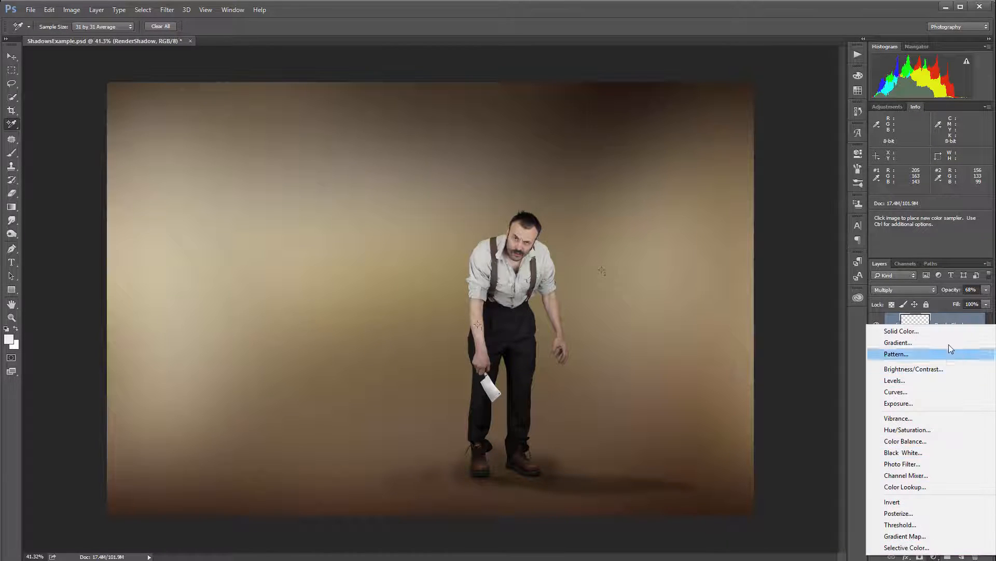
left_click(939, 391)
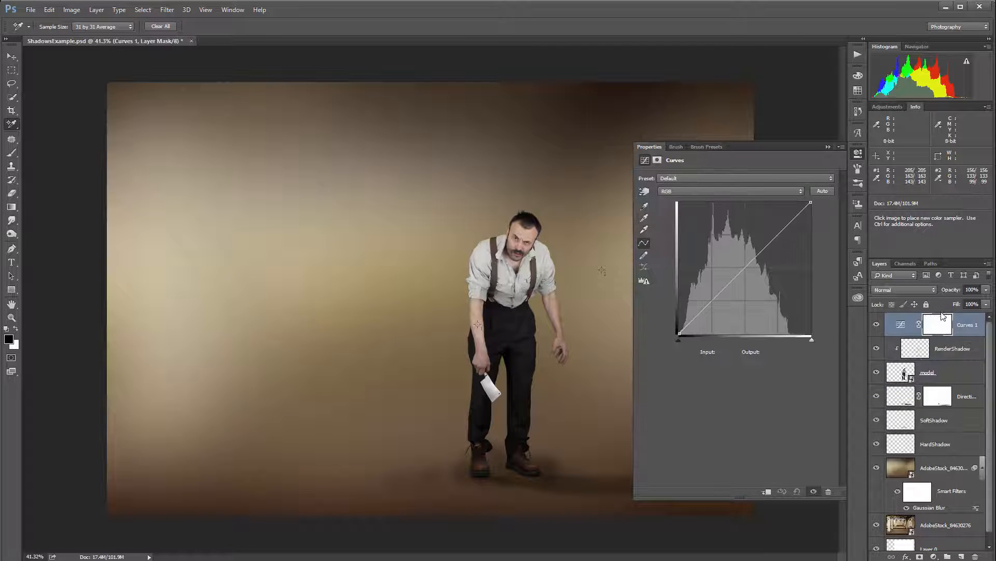
left_click_drag(943, 316, 958, 348)
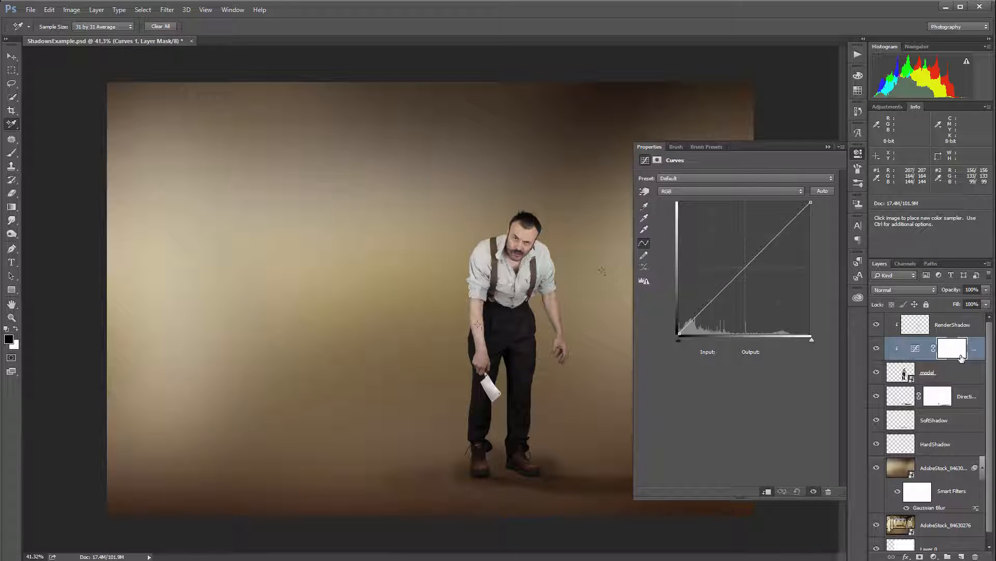
left_click(926, 289)
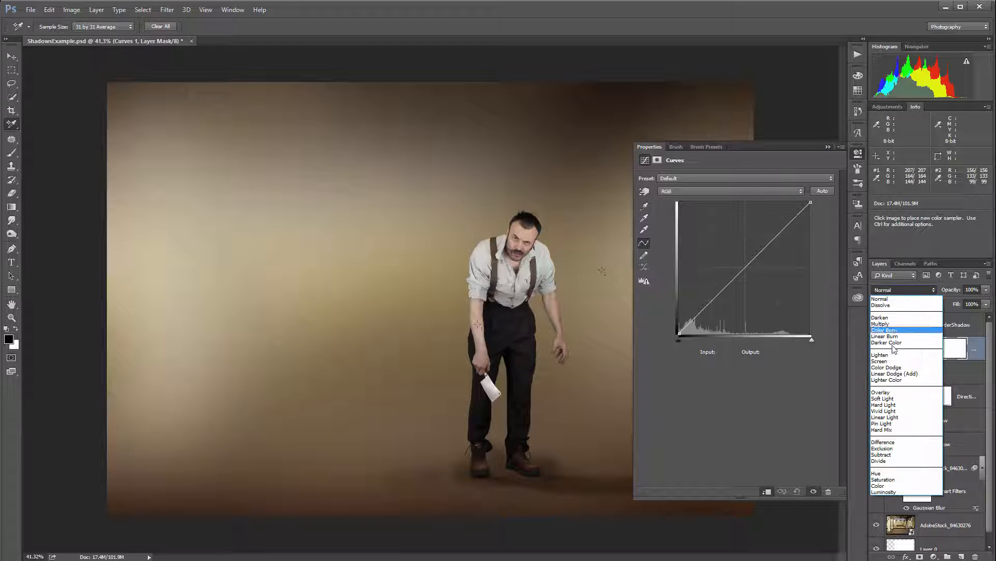
left_click(899, 486)
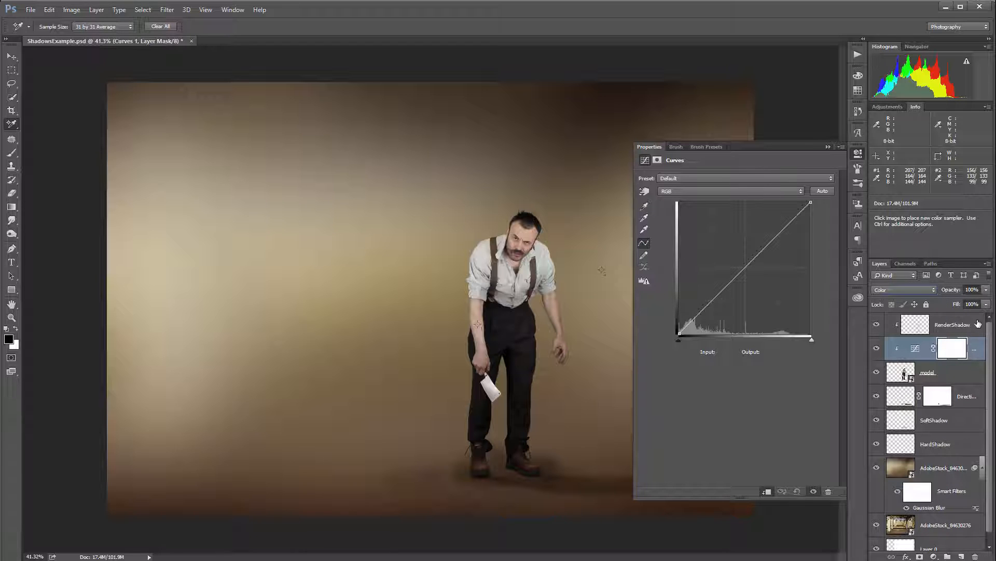
Step: Add a point on the Curves layer's Red channel with input 207 and output 156
left_click(725, 191)
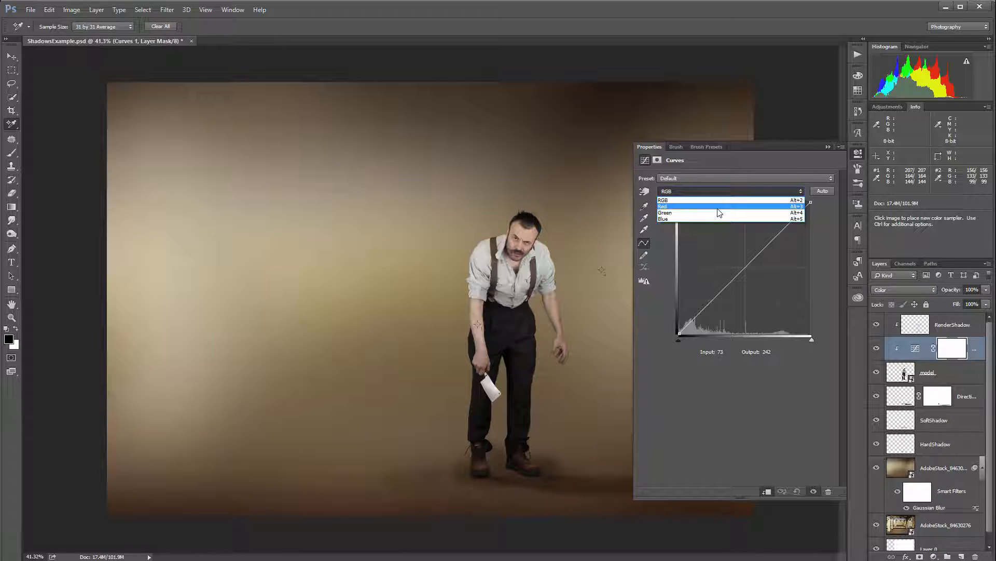
left_click(719, 208)
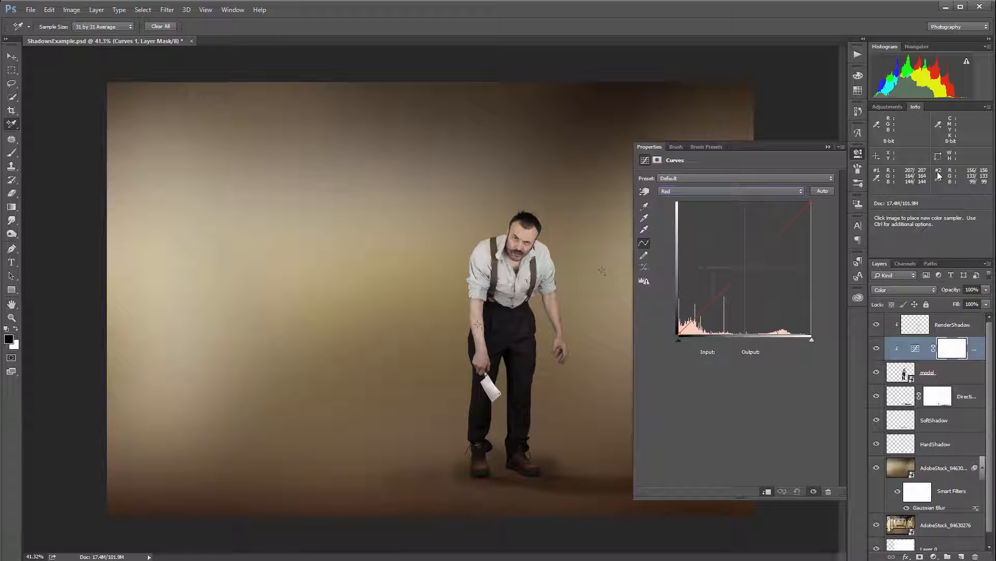
left_click(745, 265)
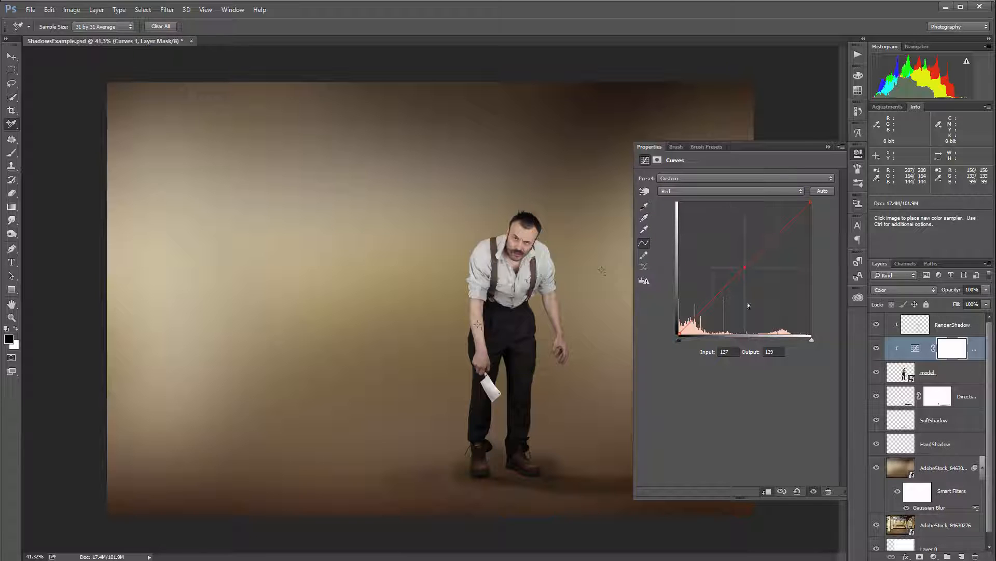
left_click(732, 351)
type("20")
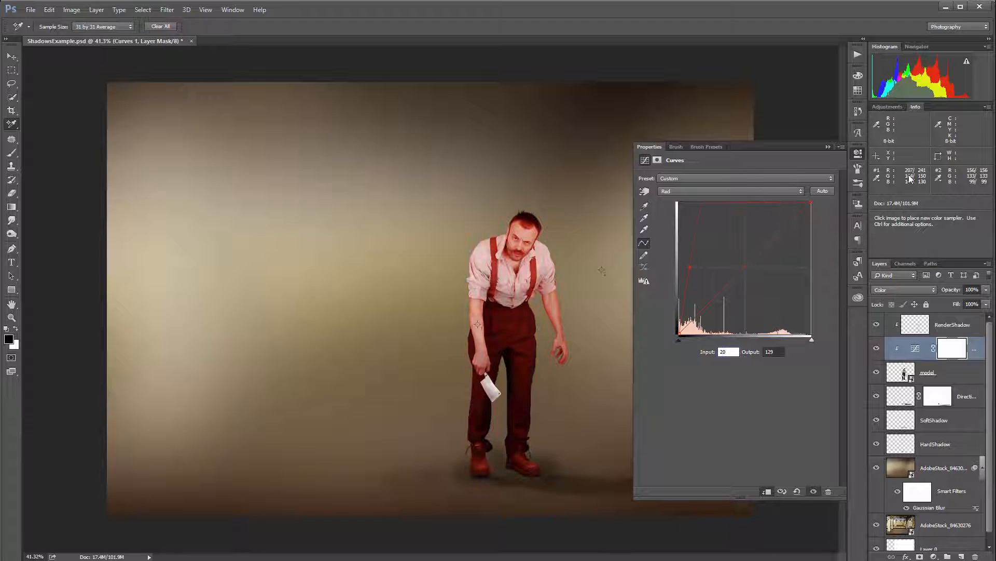
type("7")
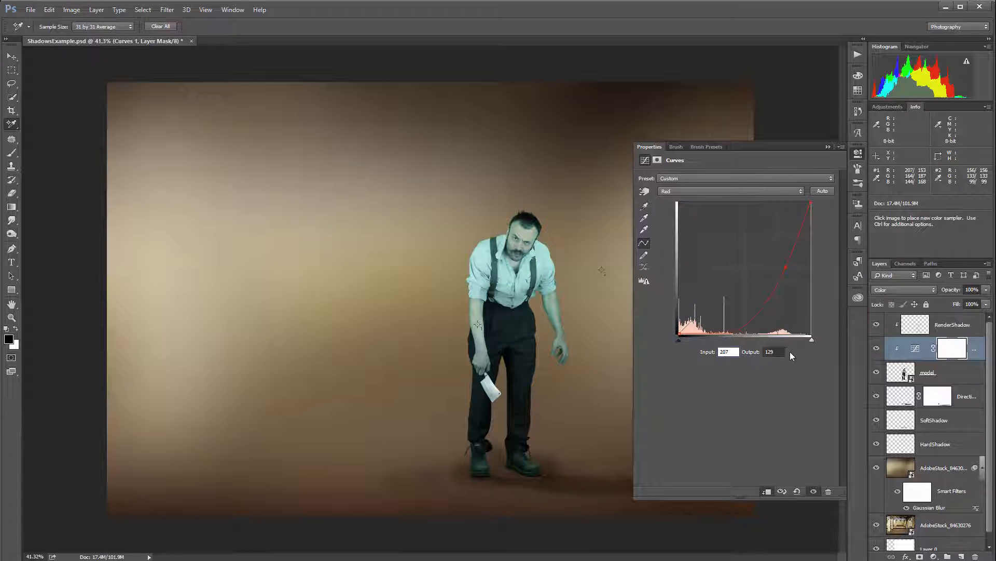
key("Tab")
type("156")
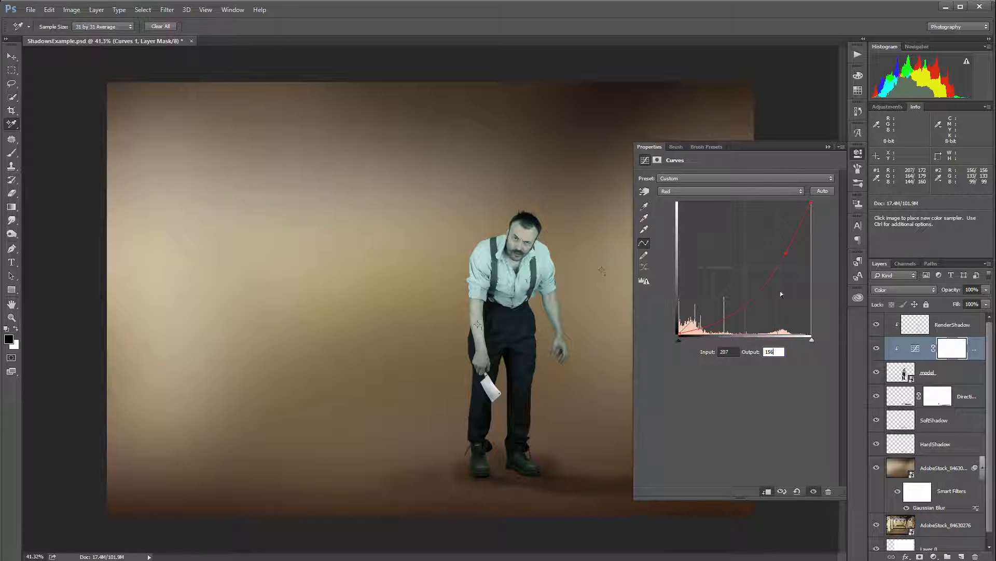
Step: Set a Green channel curve point to input 164 and output 133, and switch the curve to the Blue channel
left_click(740, 191)
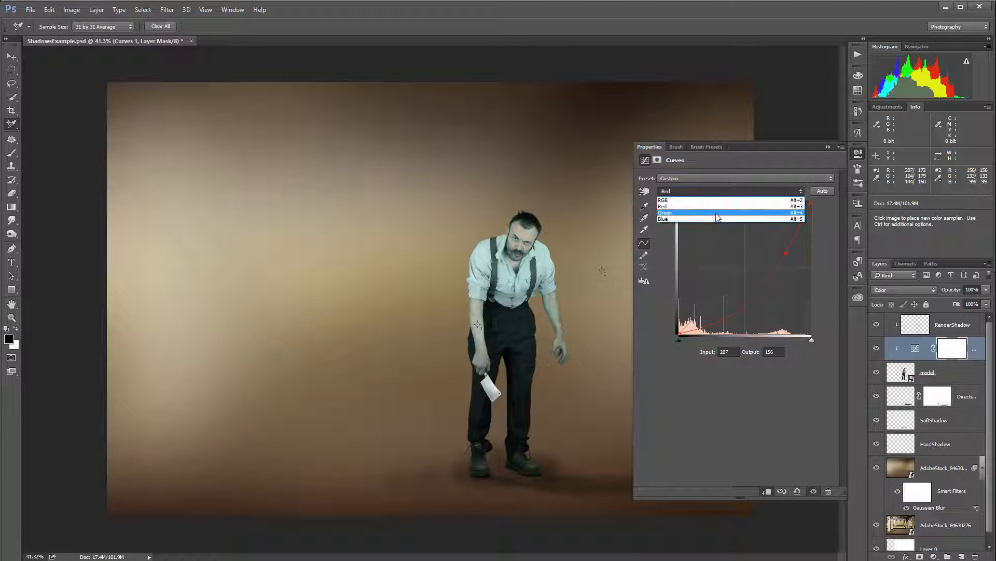
left_click(726, 208)
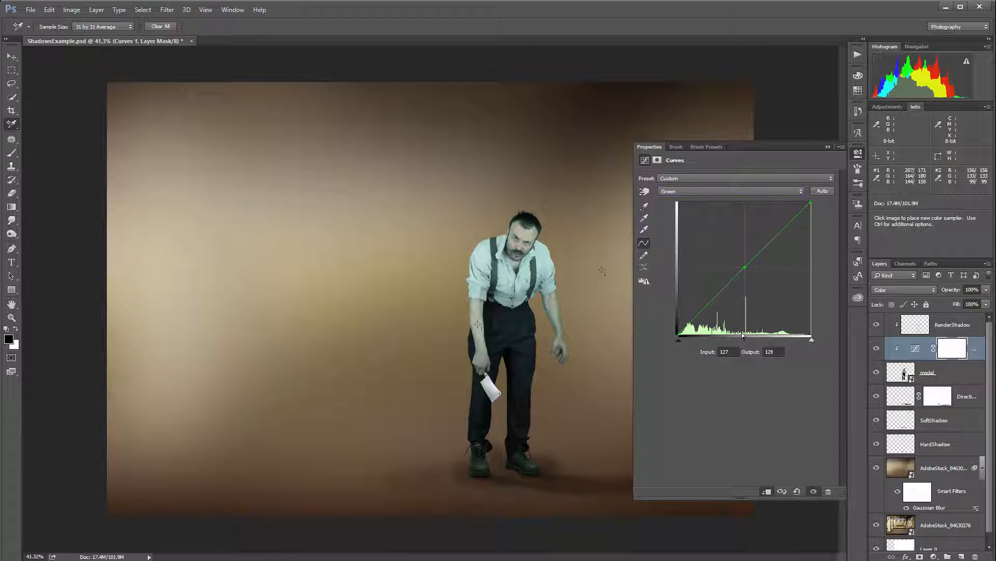
left_click_drag(735, 352, 702, 351)
type("16")
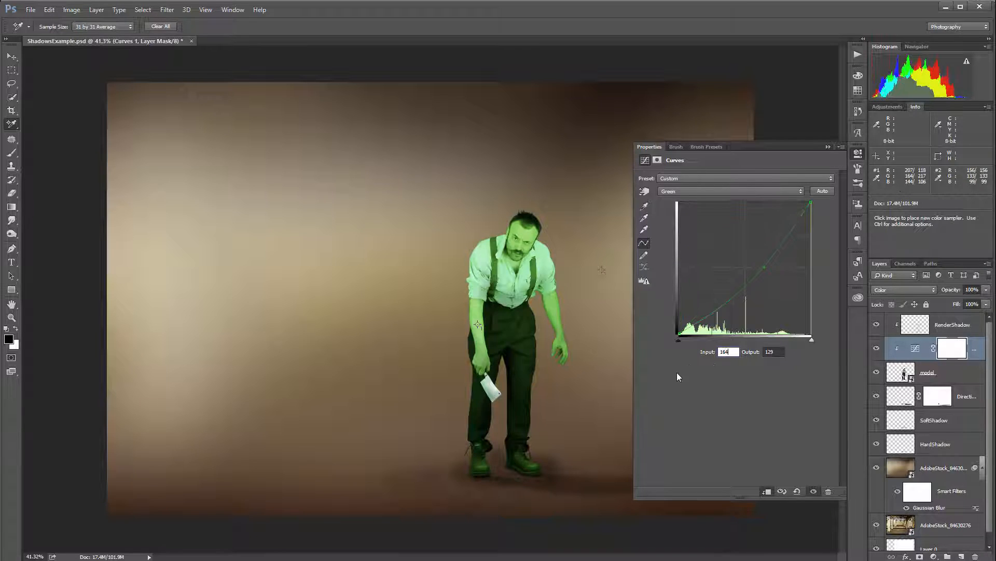
type("4")
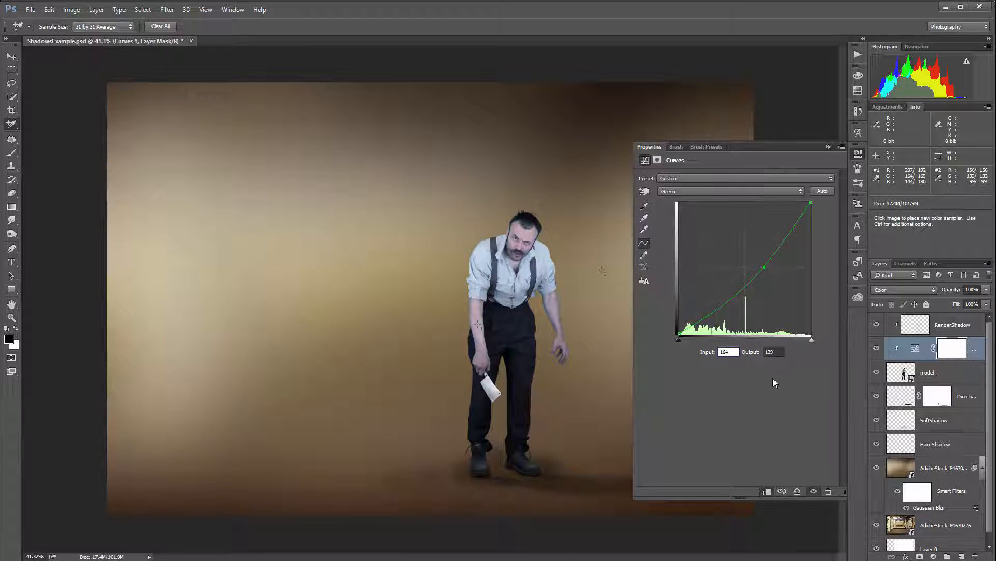
left_click_drag(767, 352, 793, 353)
type("133")
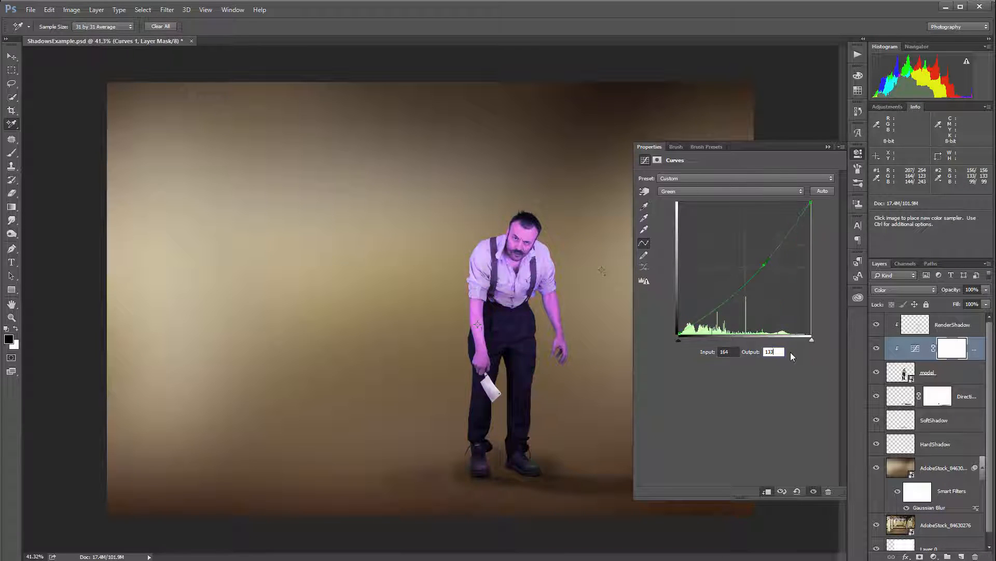
key("Return")
left_click(708, 192)
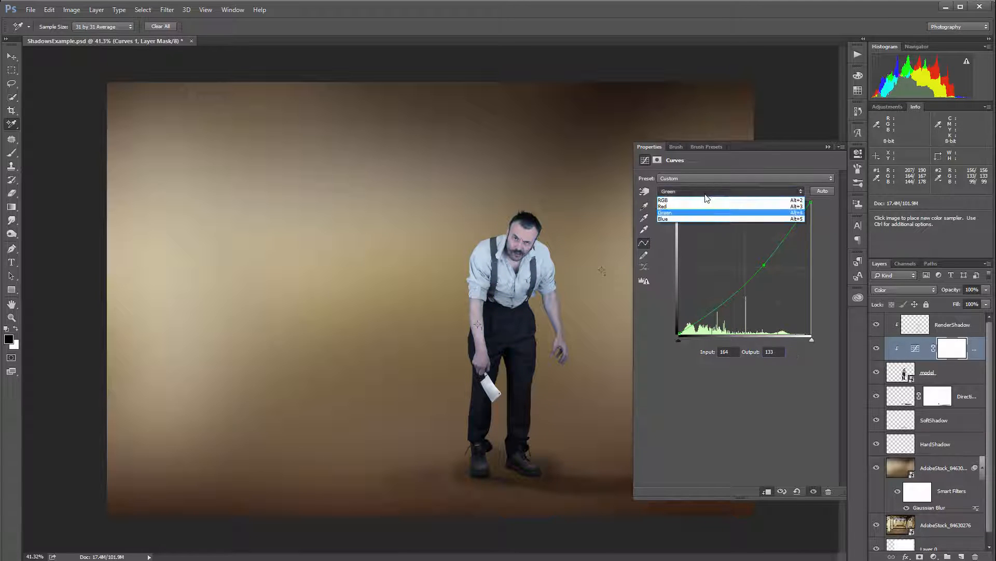
left_click(693, 219)
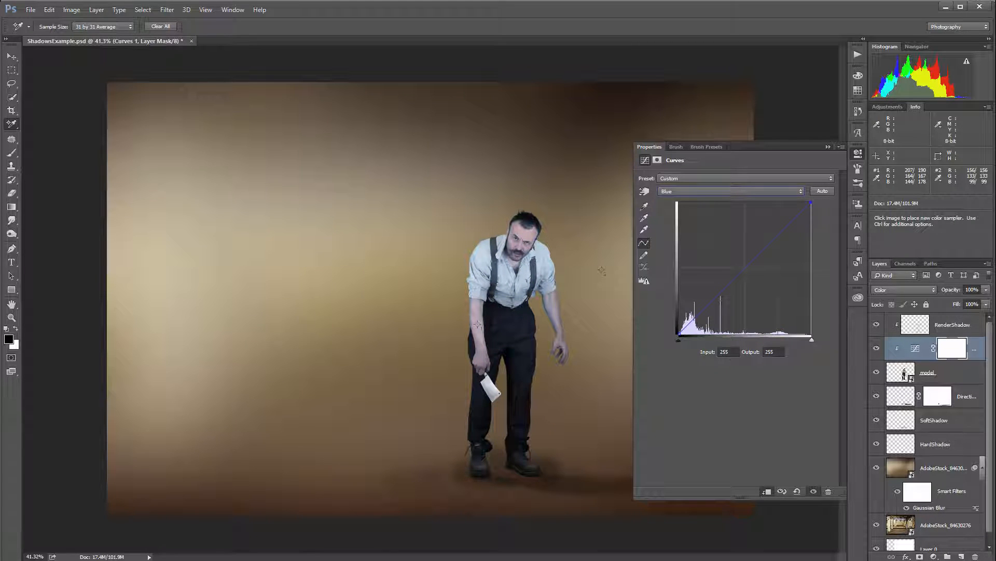
key("Tab")
type("144")
key("Tab")
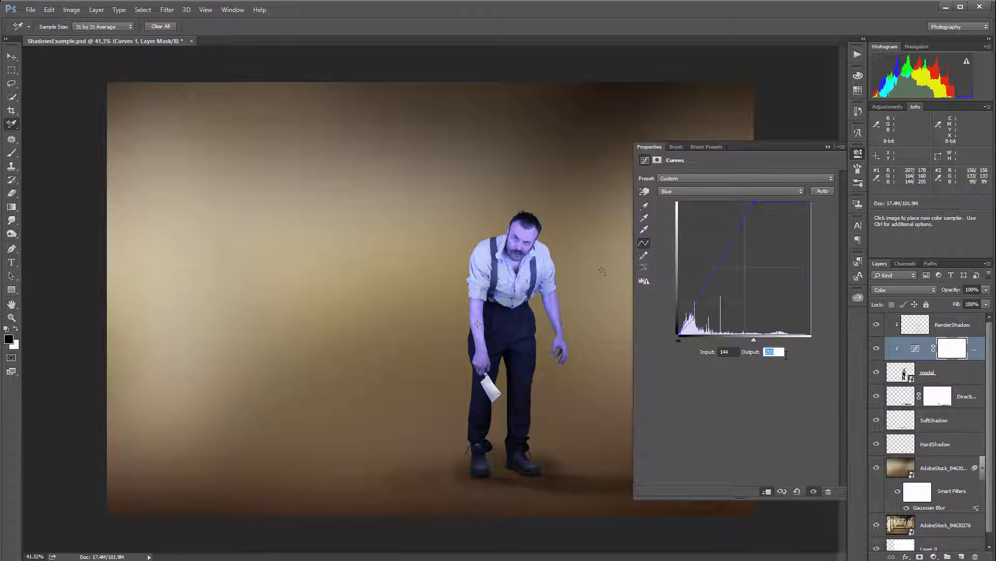
type("99")
left_click_drag(752, 283, 811, 203)
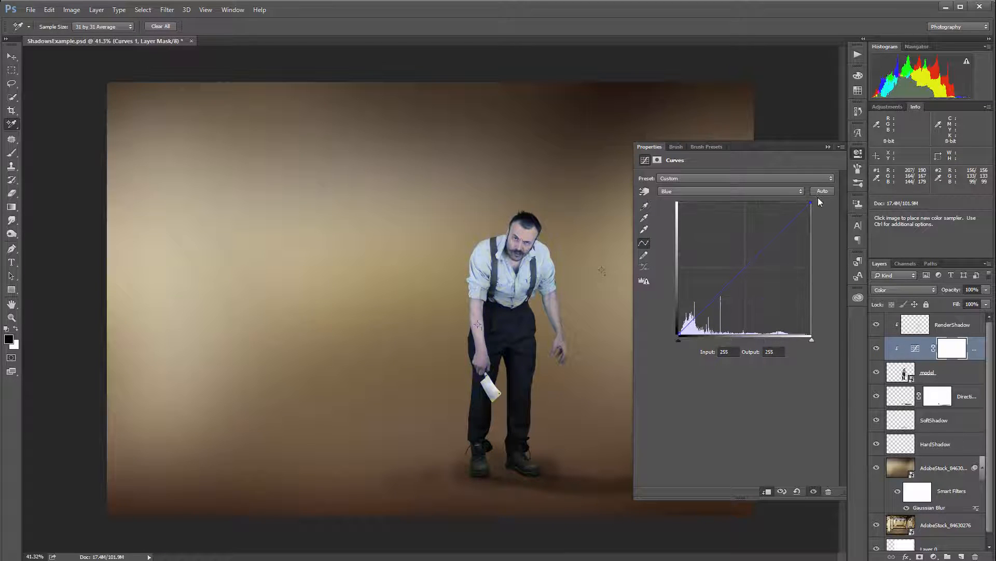
Step: Add a point in the middle of the Blue channel curve and set it to input 144 and output 99
left_click(745, 269)
left_click(730, 351)
type("144")
left_click(773, 353)
type("99")
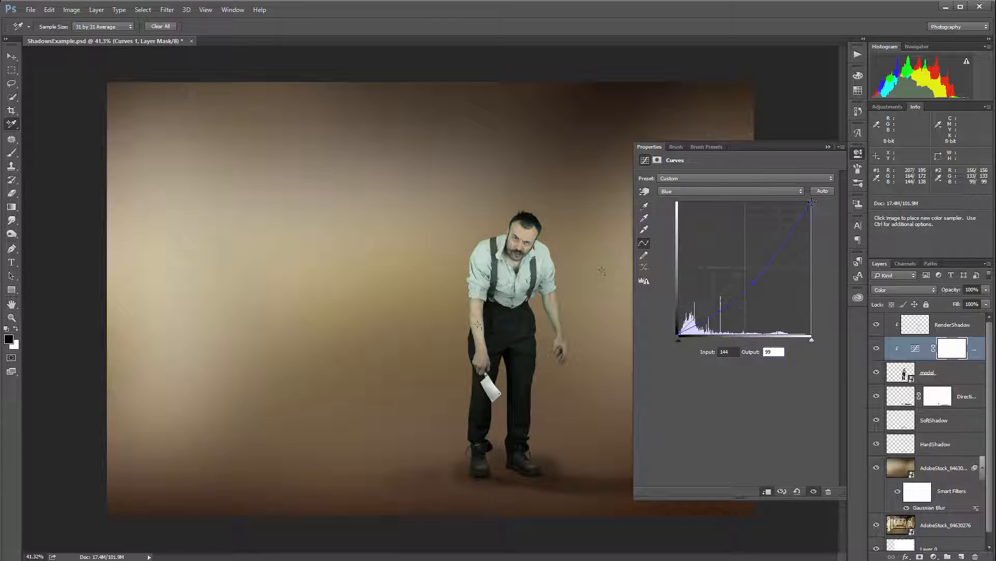
Step: Hide and delete the blurred copy of the background layer
left_click(876, 467)
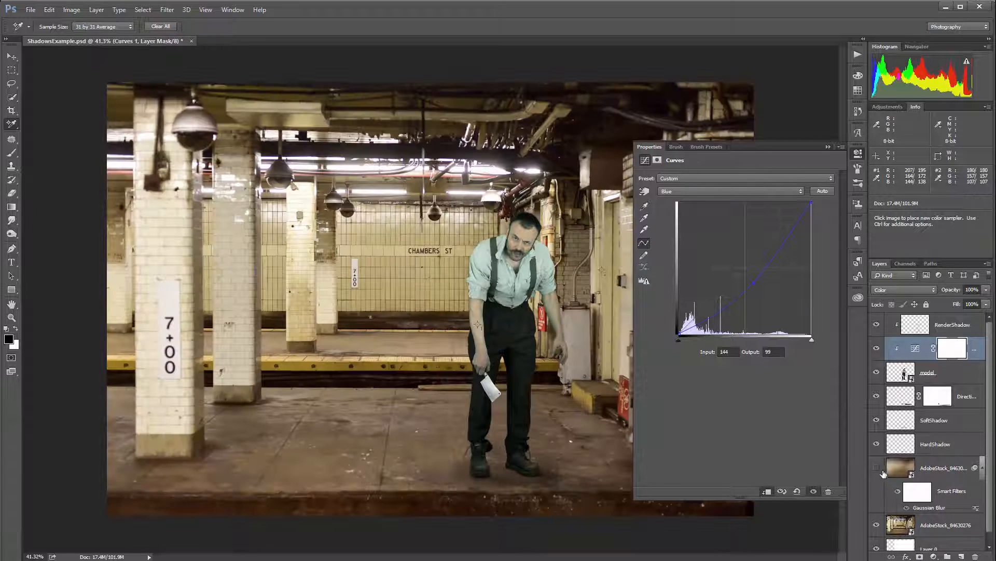
left_click_drag(939, 467, 975, 556)
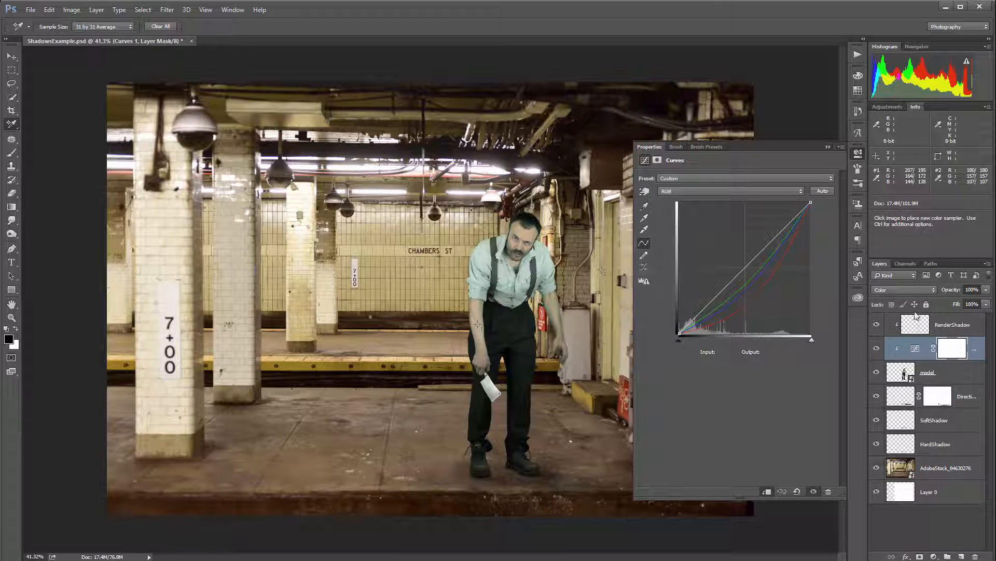
Step: Lower the Curves layer's opacity to 25%, collapse its settings and inspect the color match on the man
left_click_drag(986, 290, 949, 303)
left_click_drag(950, 304, 985, 303)
left_click(859, 154)
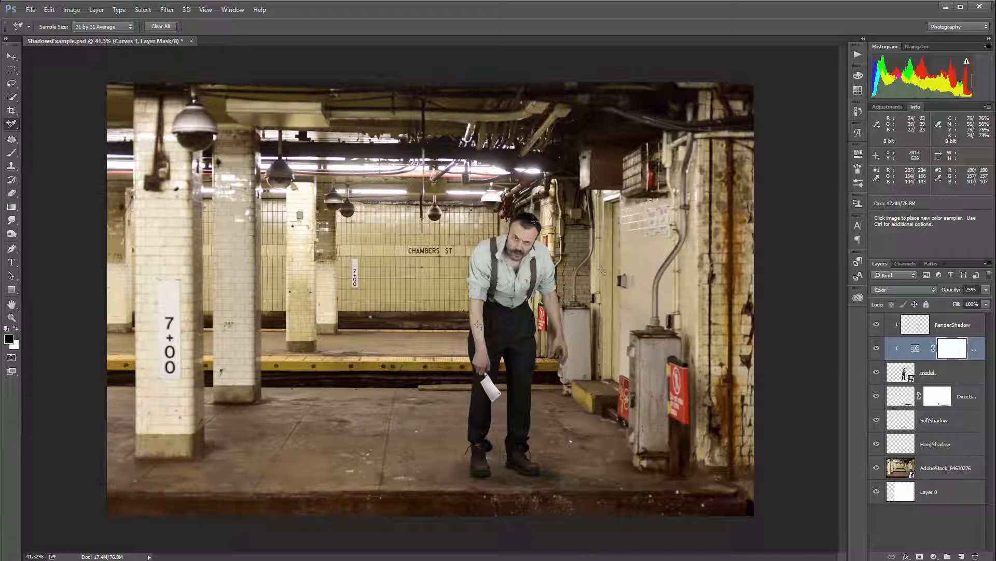
scroll(576, 203, "up", 5)
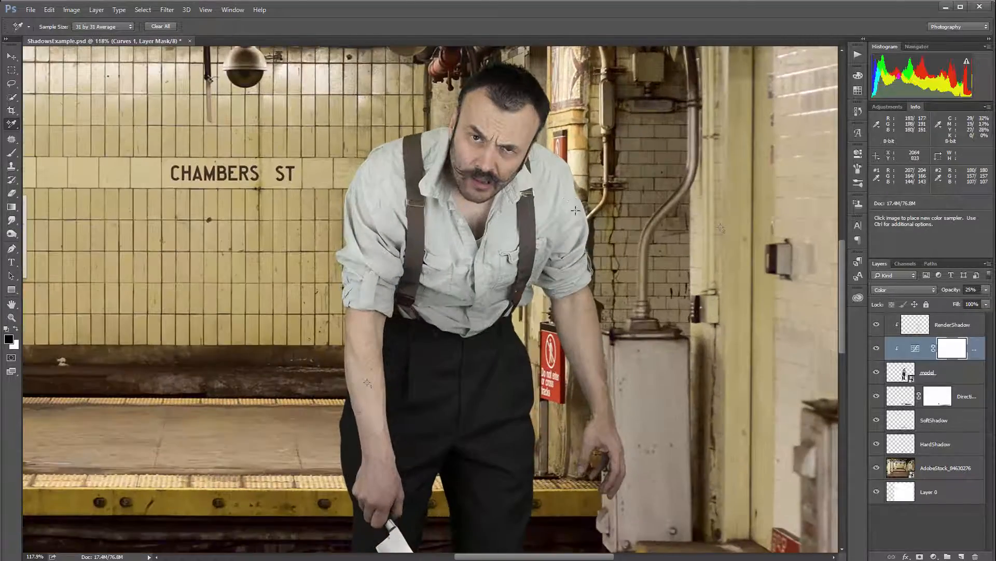
scroll(522, 242, "down", 6)
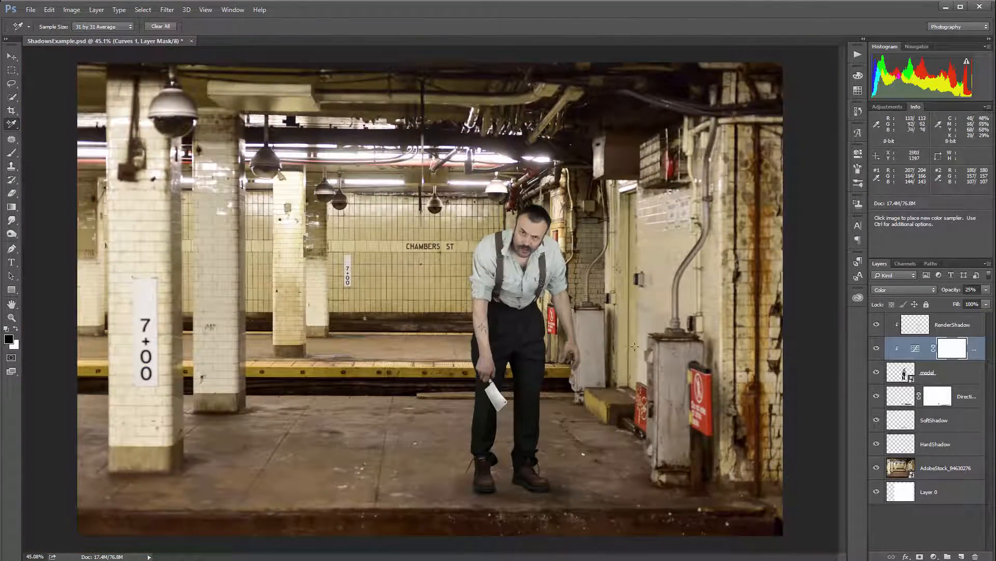
Step: Load the outline of the man's cutout as a selection and make the model layer active
scroll(553, 222, "up", 3)
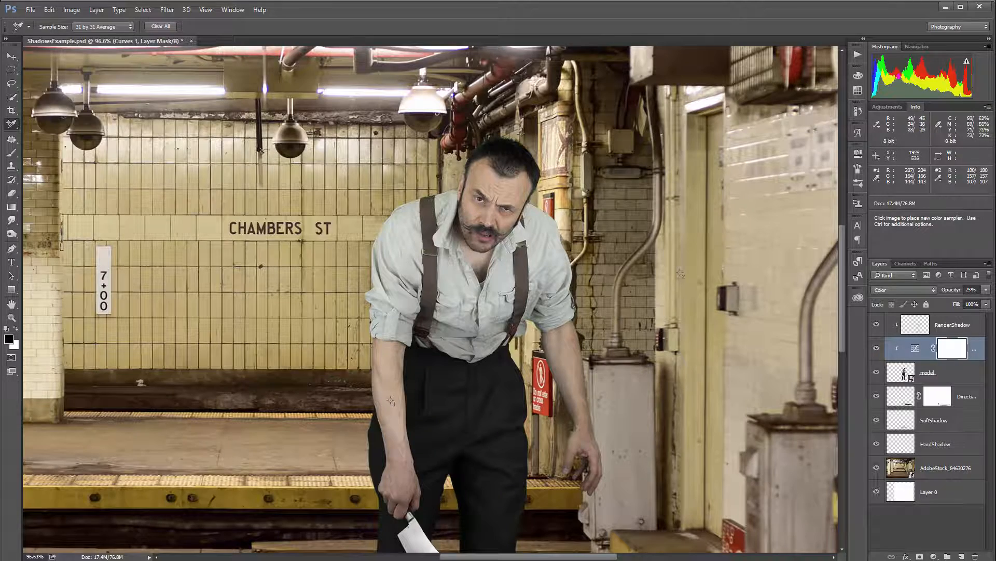
scroll(521, 198, "up", 3)
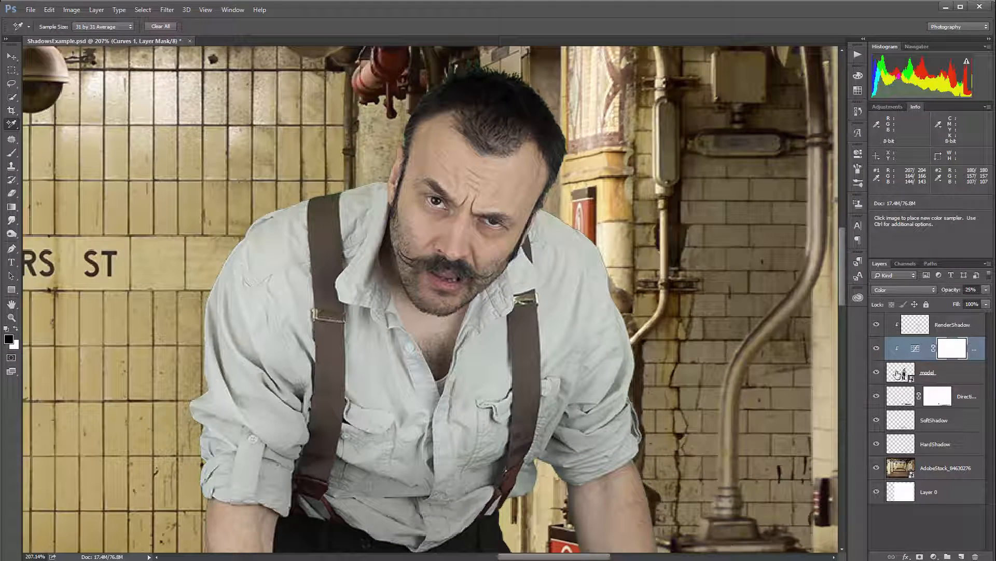
left_click(899, 373, "ctrl")
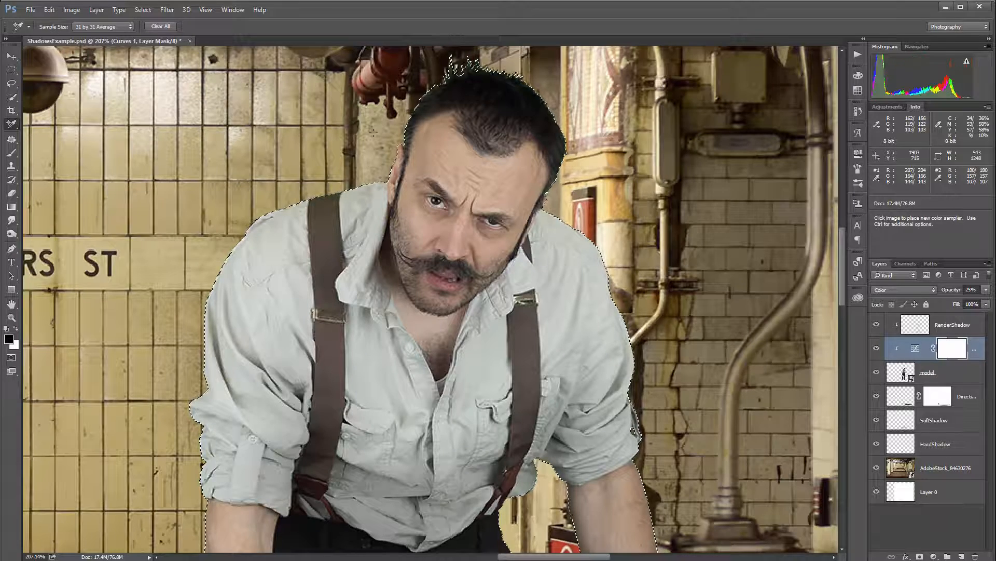
left_click(958, 376)
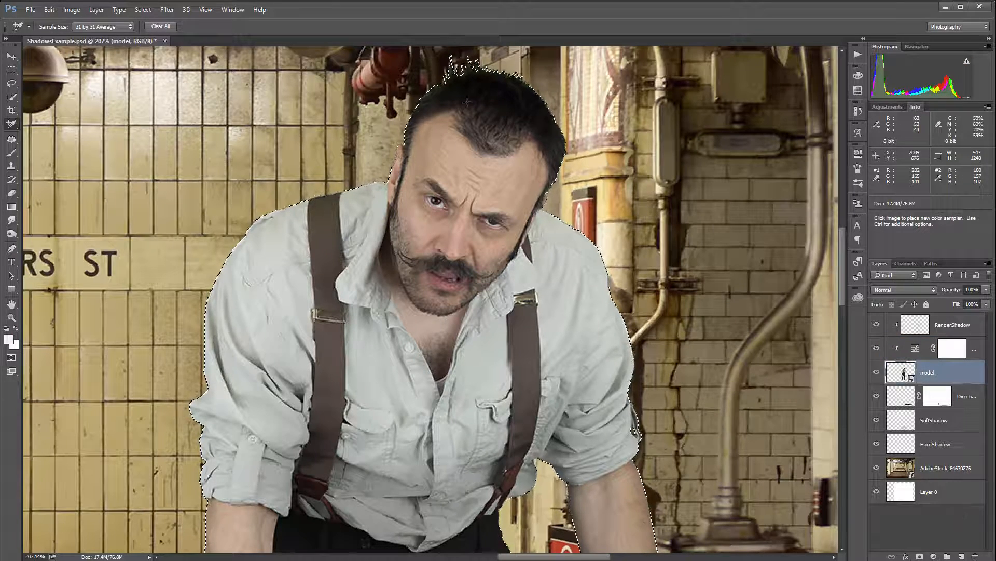
Step: Contract the selection around the man by 2 pixels
left_click(142, 10)
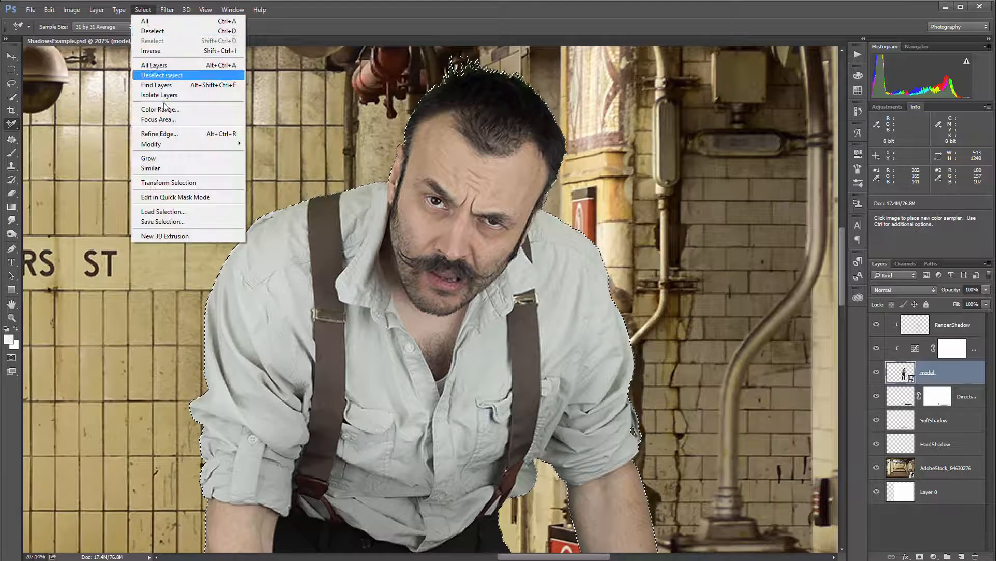
mouse_move(156, 145)
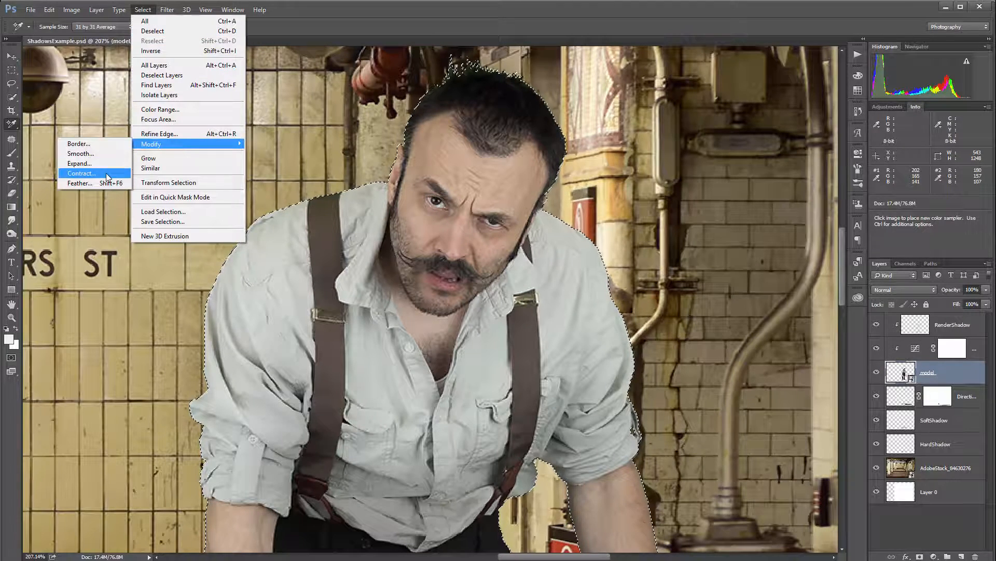
left_click(80, 174)
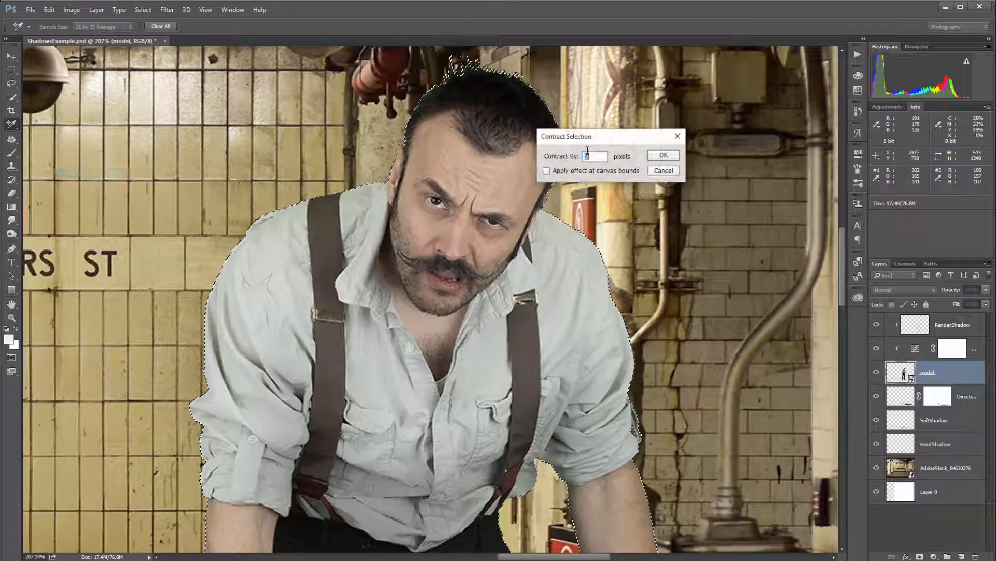
left_click(668, 157)
Step: Feather the contracted selection by 1 pixel and turn it into a layer mask on the model layer
left_click(143, 10)
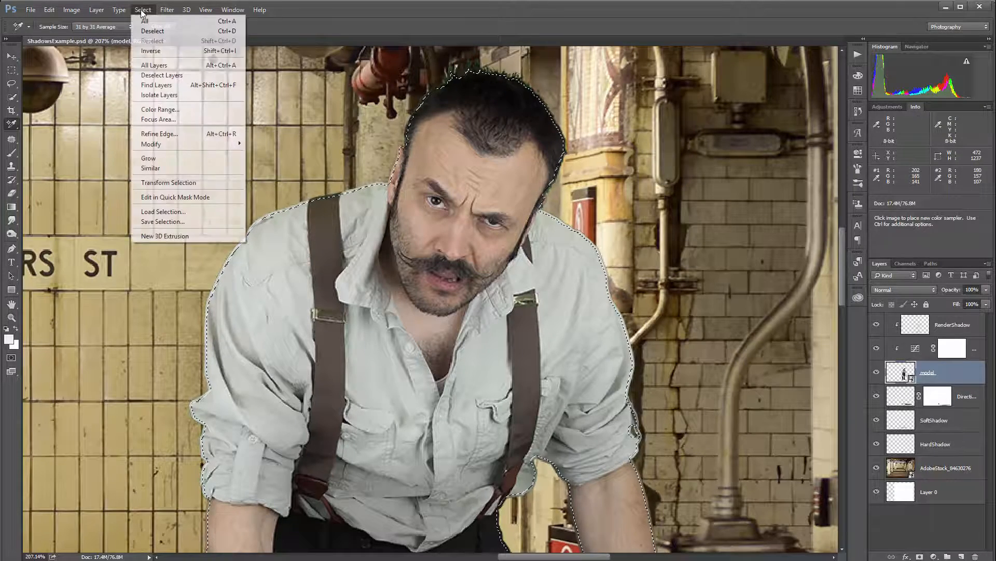
mouse_move(198, 146)
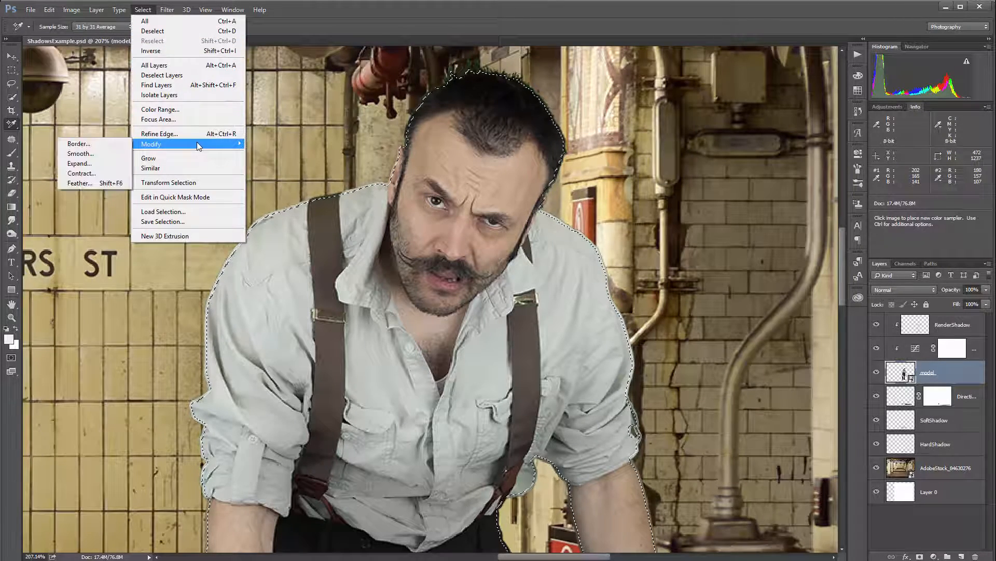
left_click(104, 185)
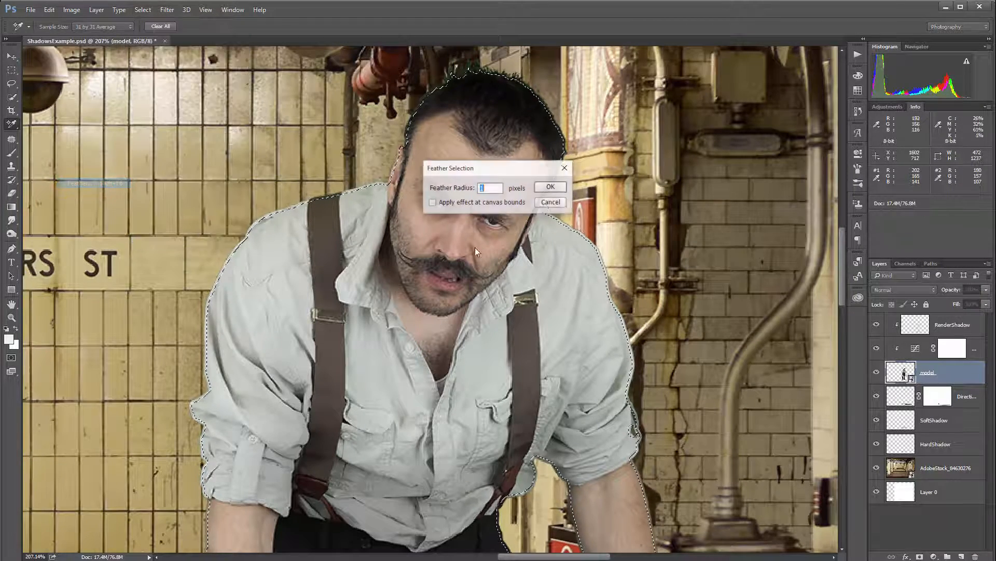
left_click(549, 187)
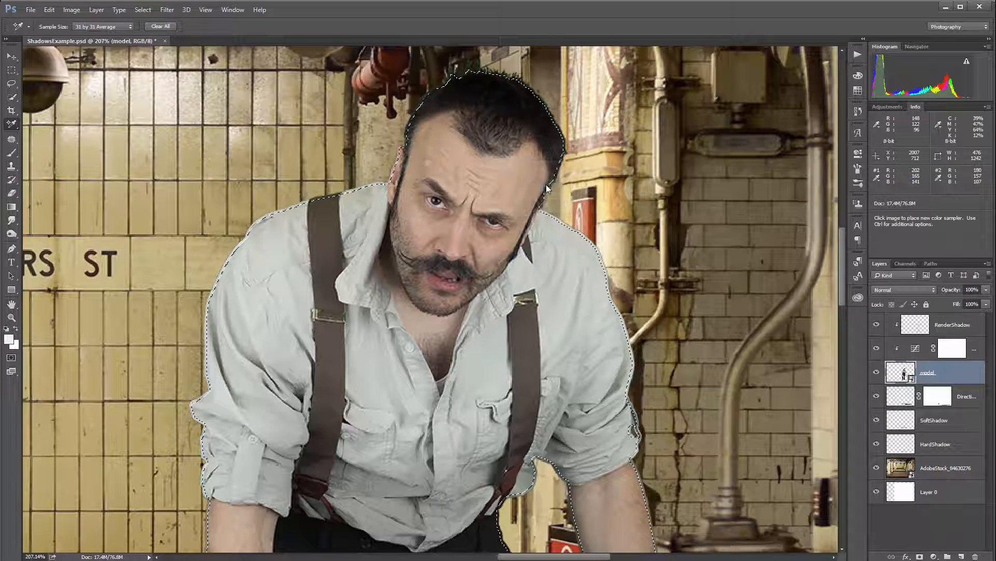
left_click(919, 556)
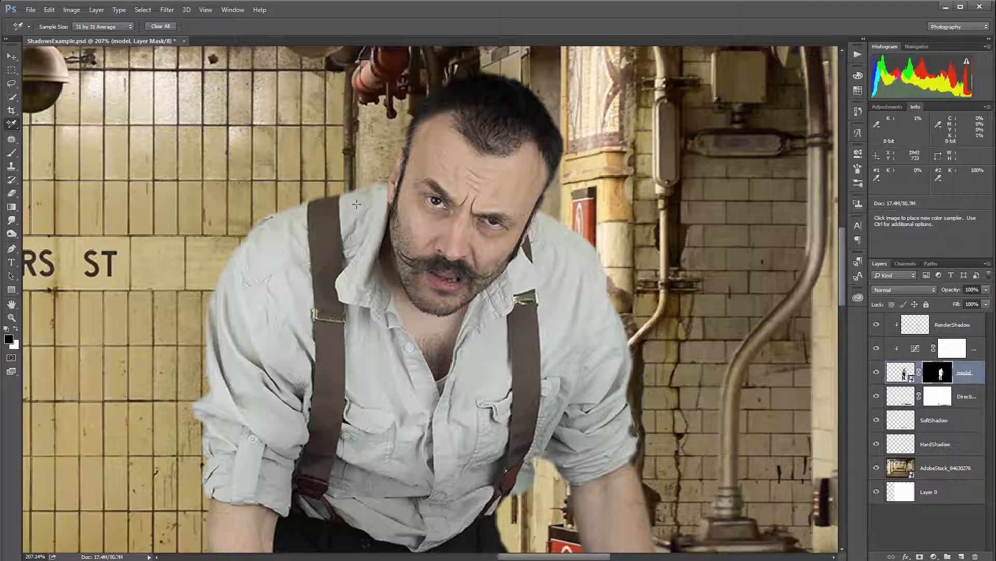
Step: Examine the man's masked edges around the hands, arms, shirt and trousers against the subway background
scroll(613, 263, "down", 6)
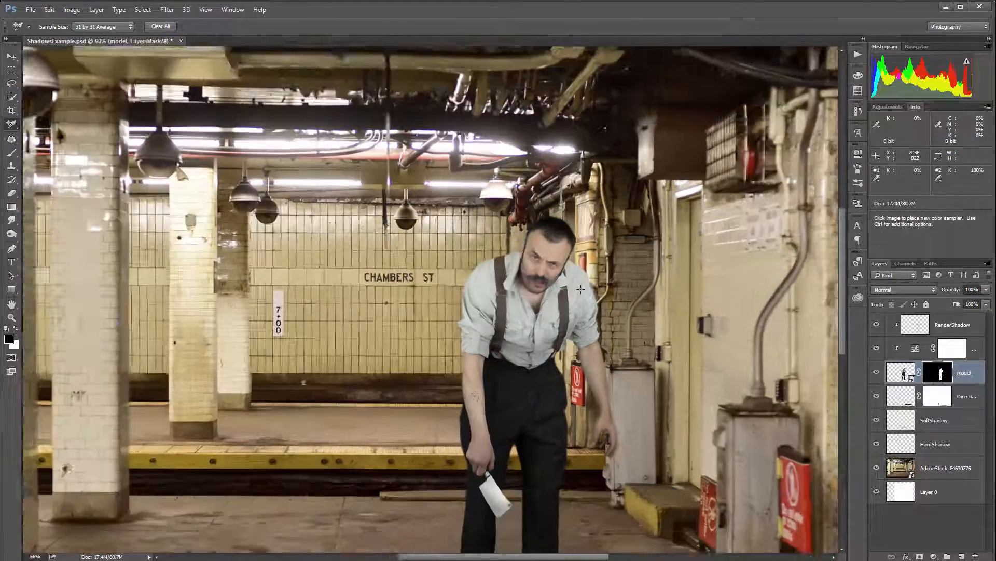
scroll(617, 399, "up", 8)
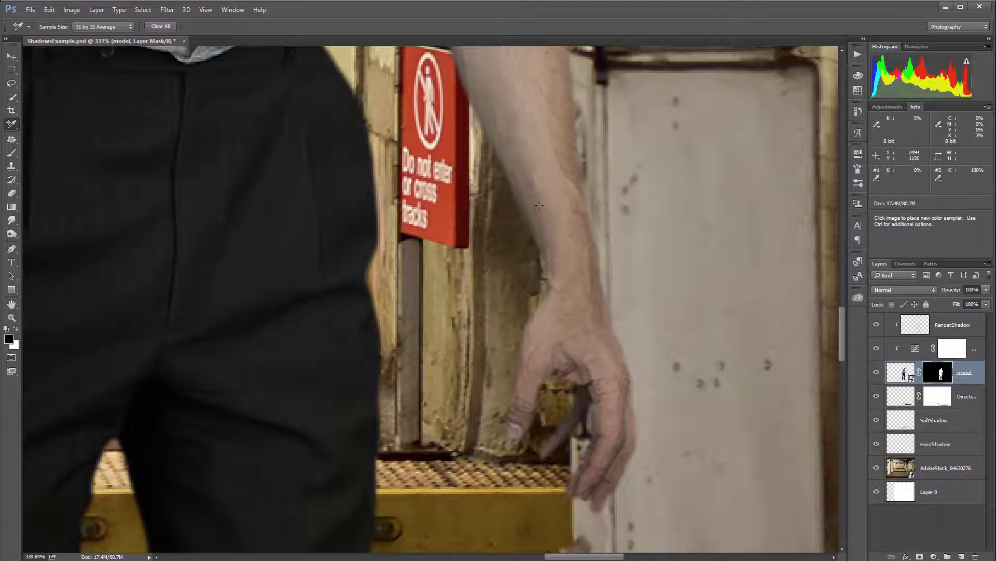
scroll(554, 339, "down", 4)
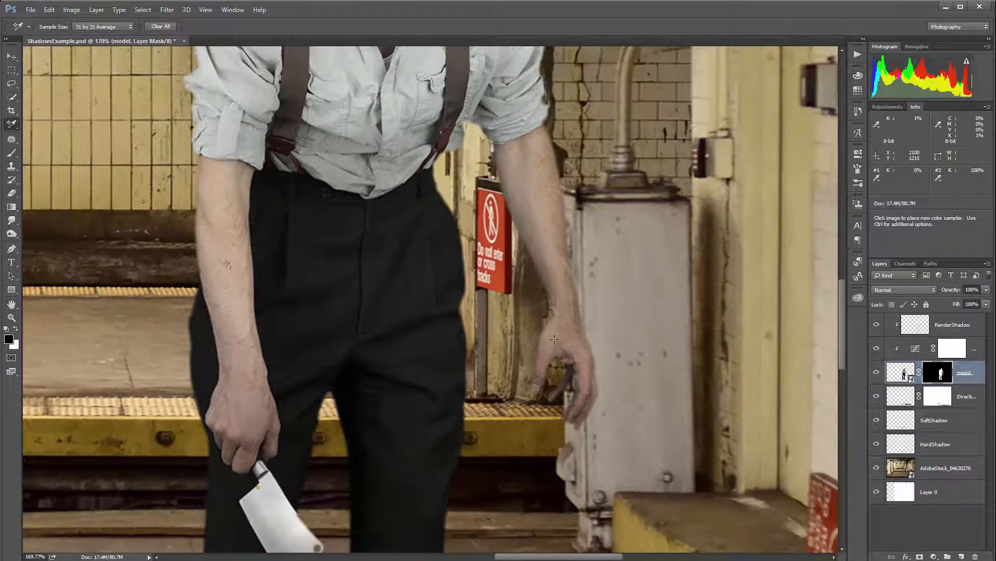
scroll(445, 212, "down", 1)
scroll(445, 211, "down", 1)
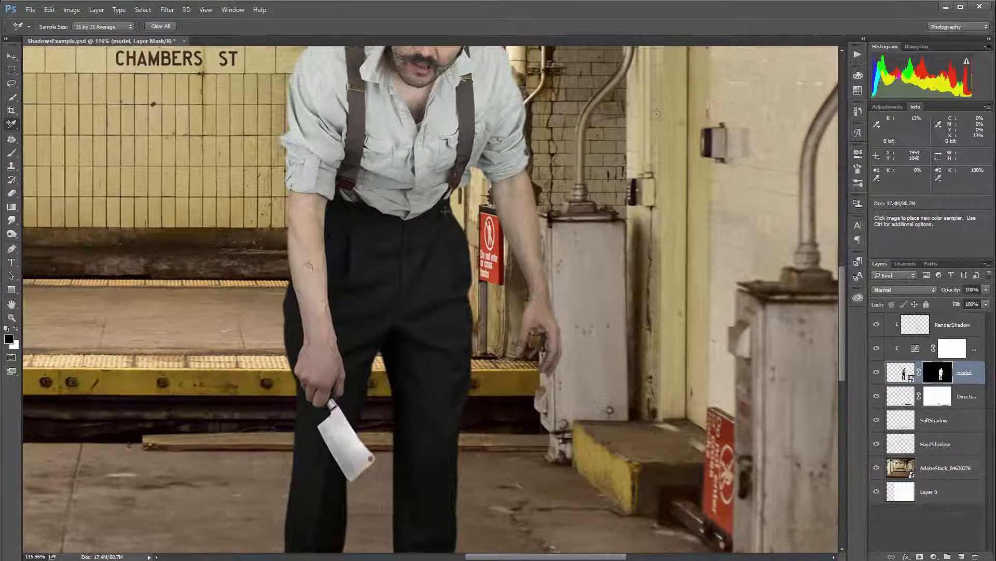
scroll(446, 211, "down", 1)
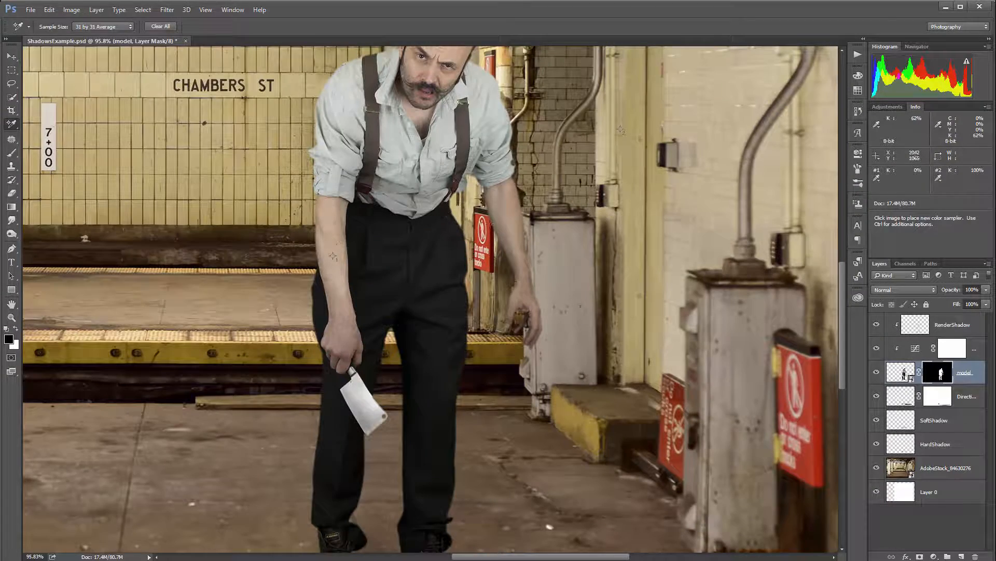
scroll(429, 406, "down", 1)
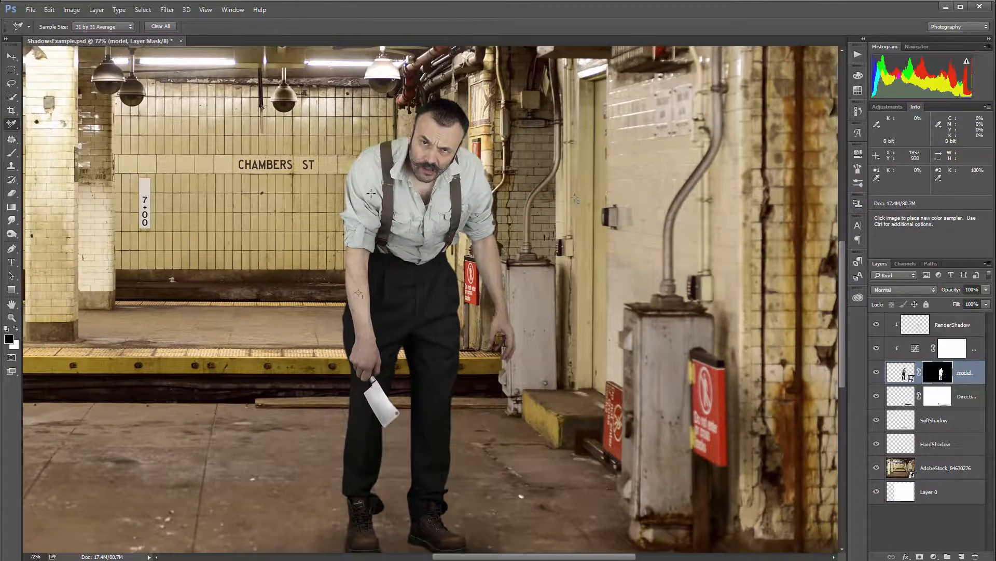
scroll(371, 193, "up", 2)
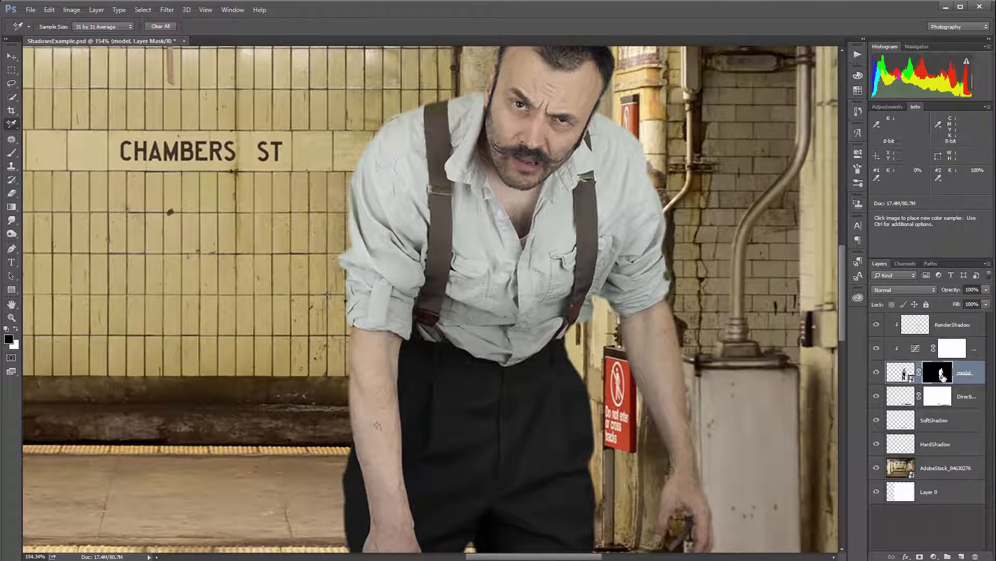
scroll(378, 176, "up", 2)
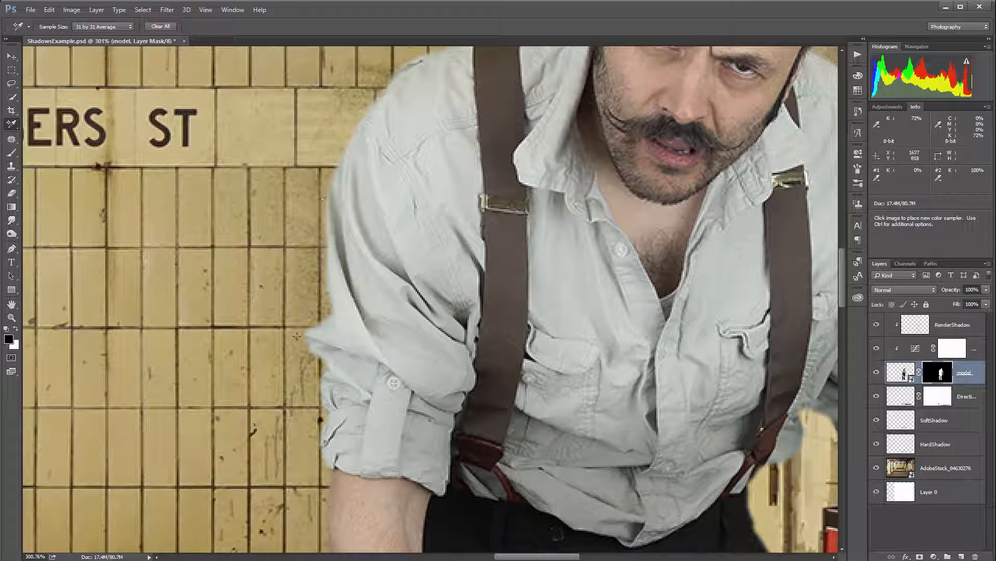
scroll(379, 339, "down", 1)
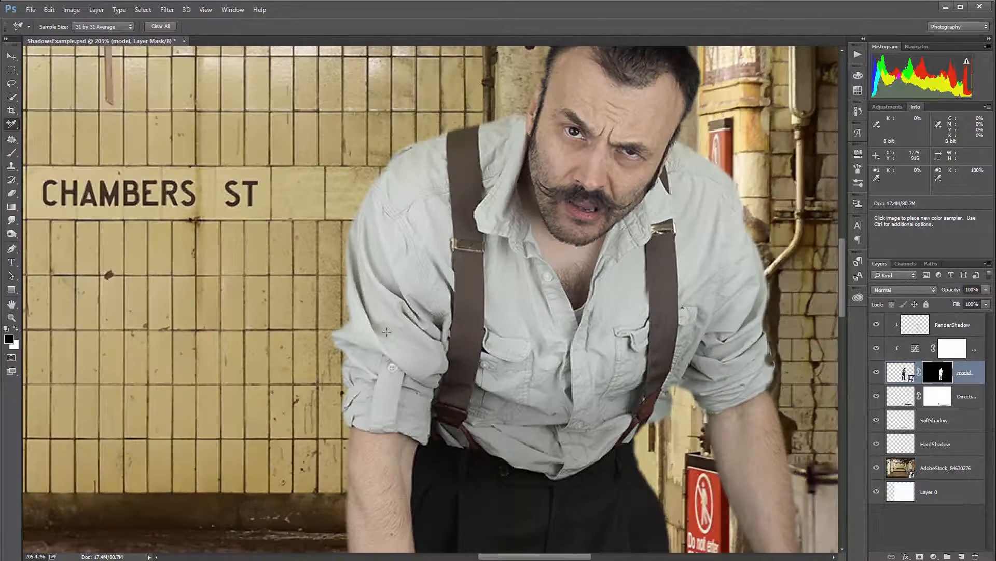
scroll(679, 196, "down", 2)
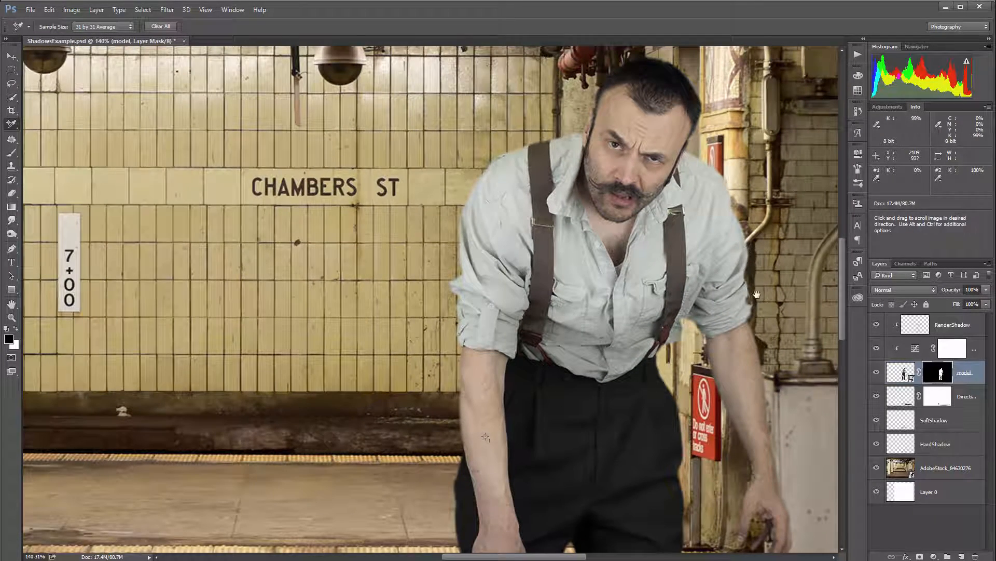
left_click_drag(744, 269, 571, 137)
scroll(488, 289, "down", 2)
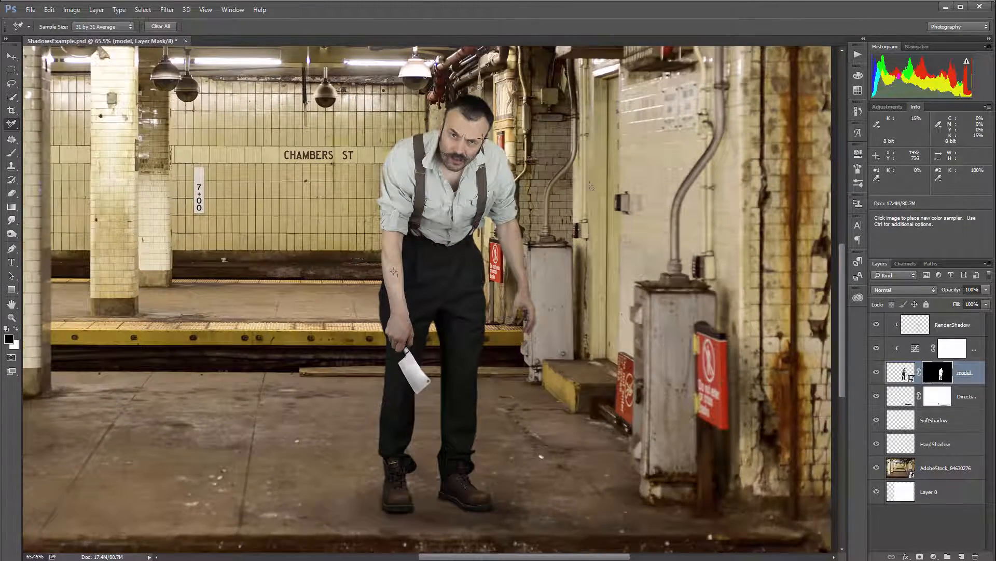
scroll(483, 138, "up", 1)
scroll(452, 102, "up", 5)
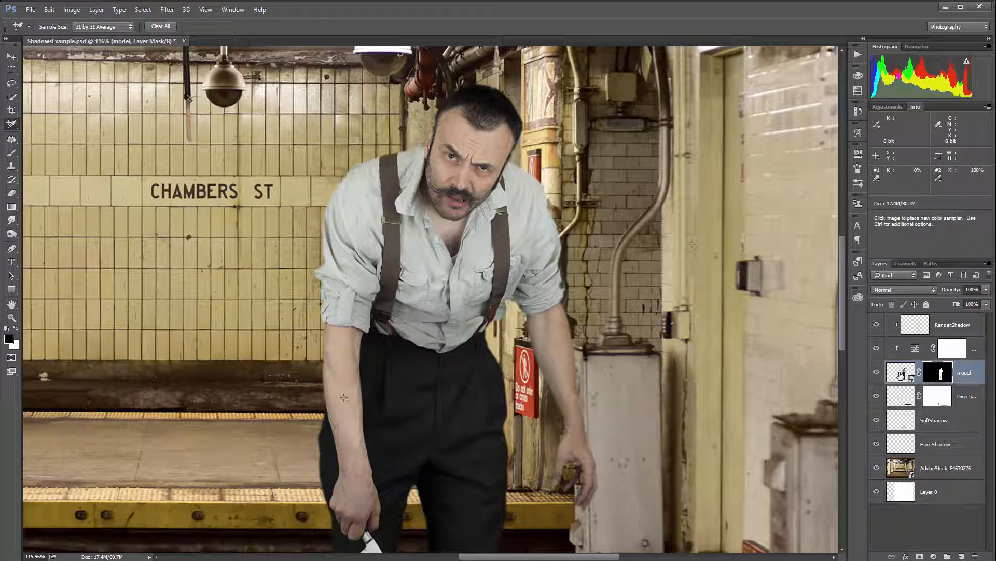
Step: Load the model layer's outline as a selection again and contract it by 2 pixels
left_click(901, 372, "ctrl")
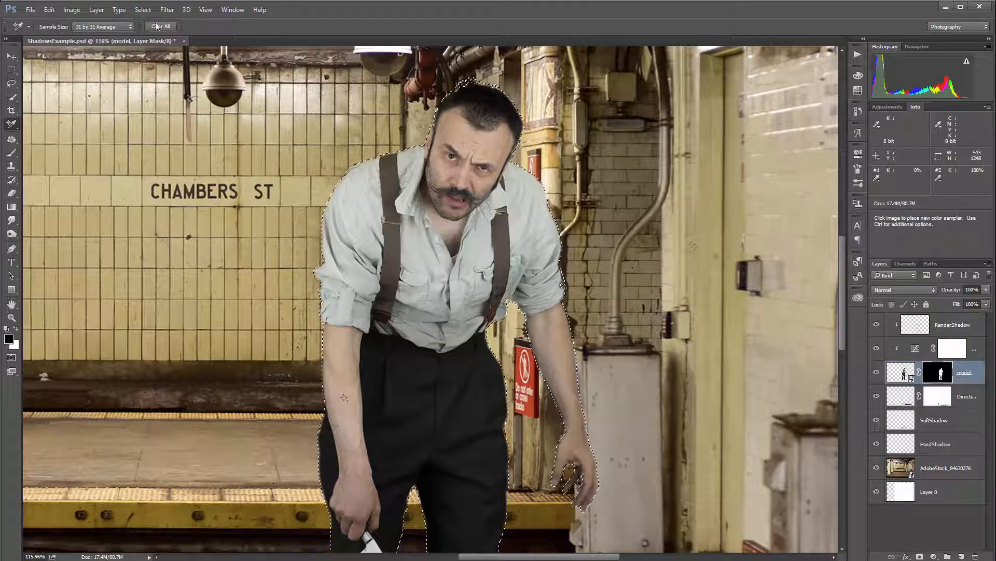
left_click(143, 10)
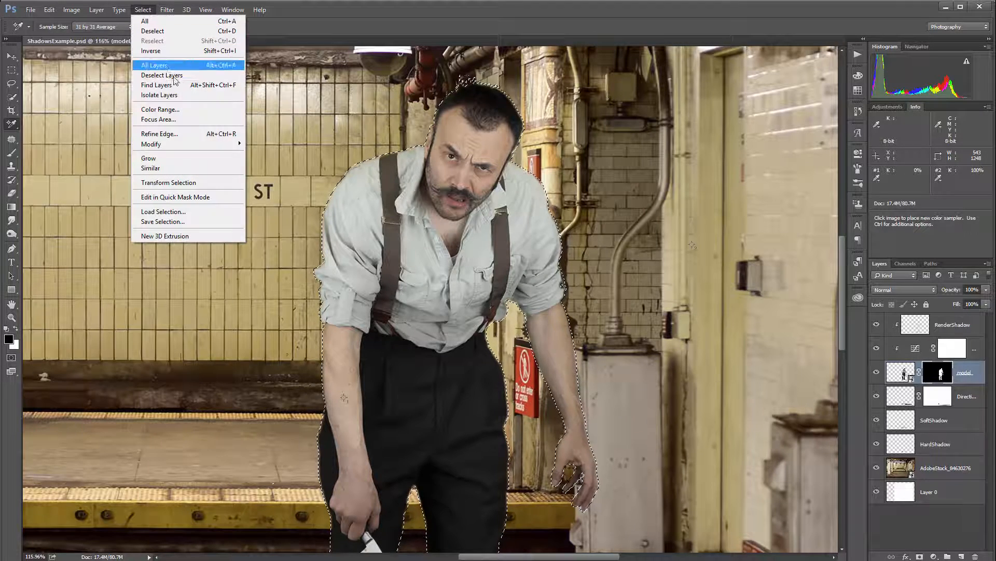
mouse_move(190, 147)
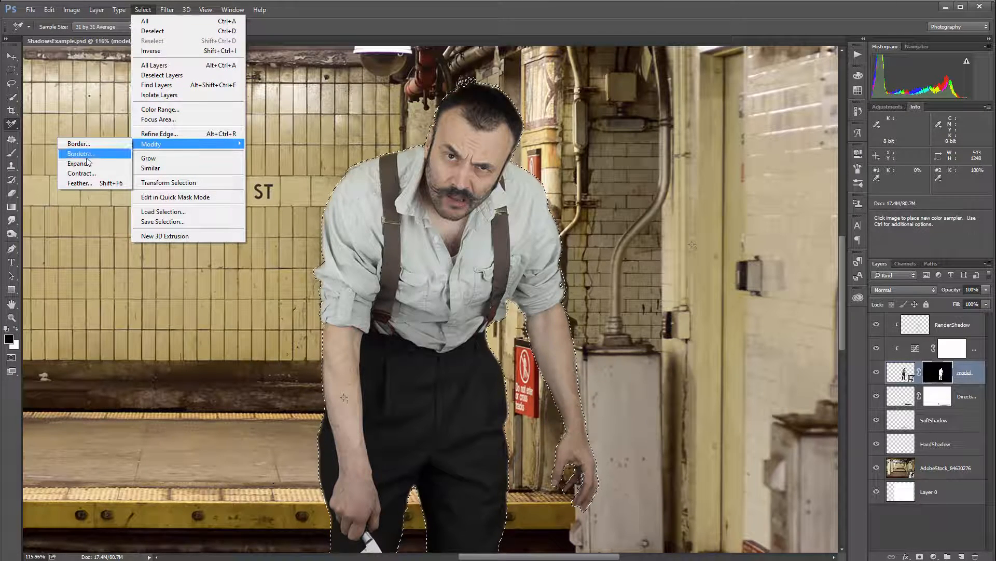
left_click(78, 174)
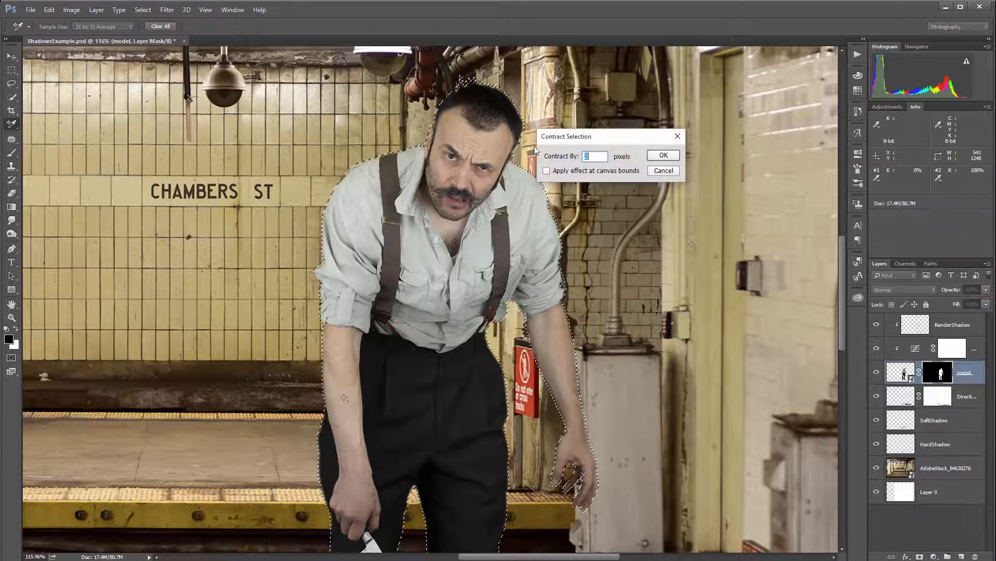
left_click(663, 157)
Step: Inspect the contracted selection's edge along the man's shoulder and head, and clear the selection
scroll(399, 154, "up", 2)
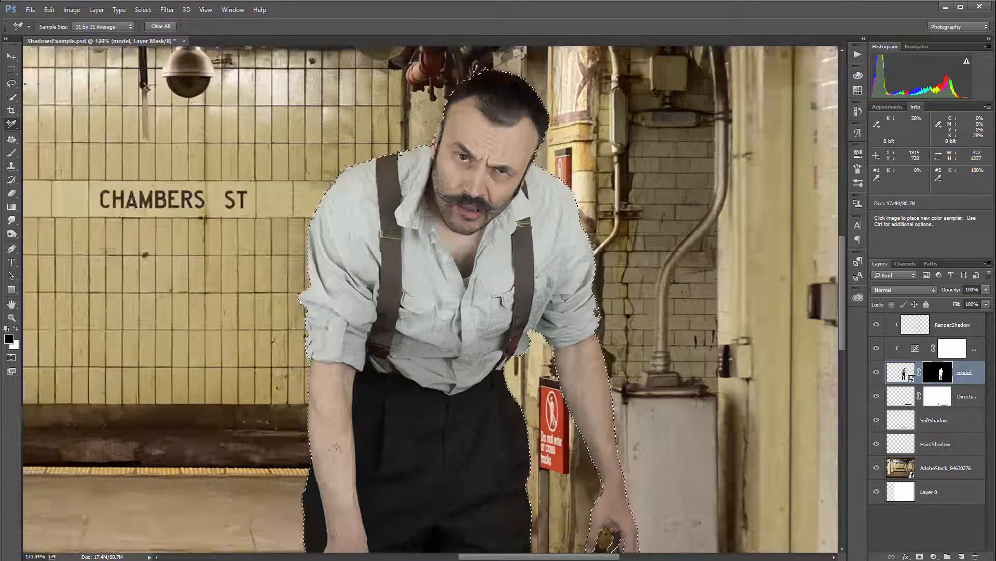
scroll(420, 147, "up", 5)
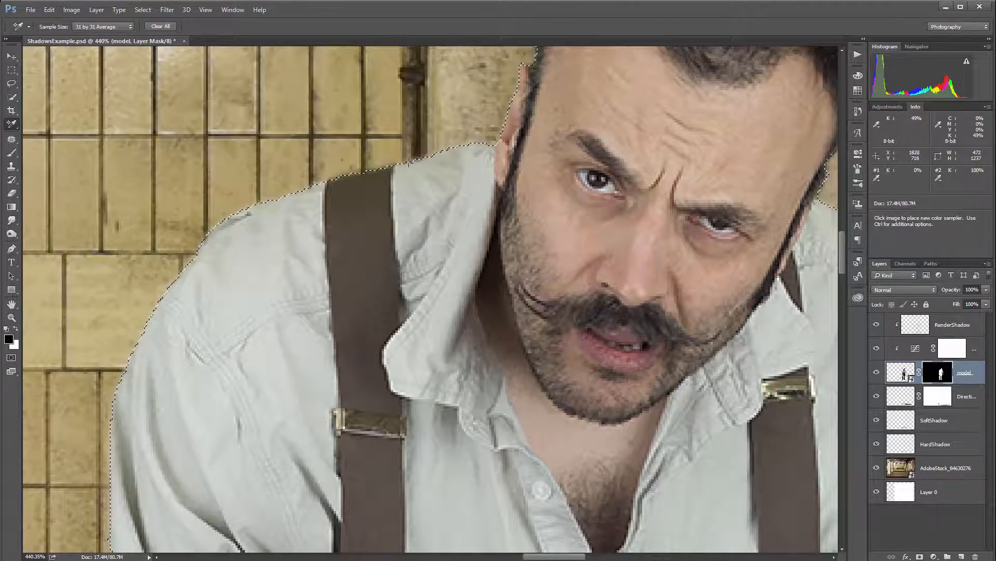
scroll(656, 144, "down", 1)
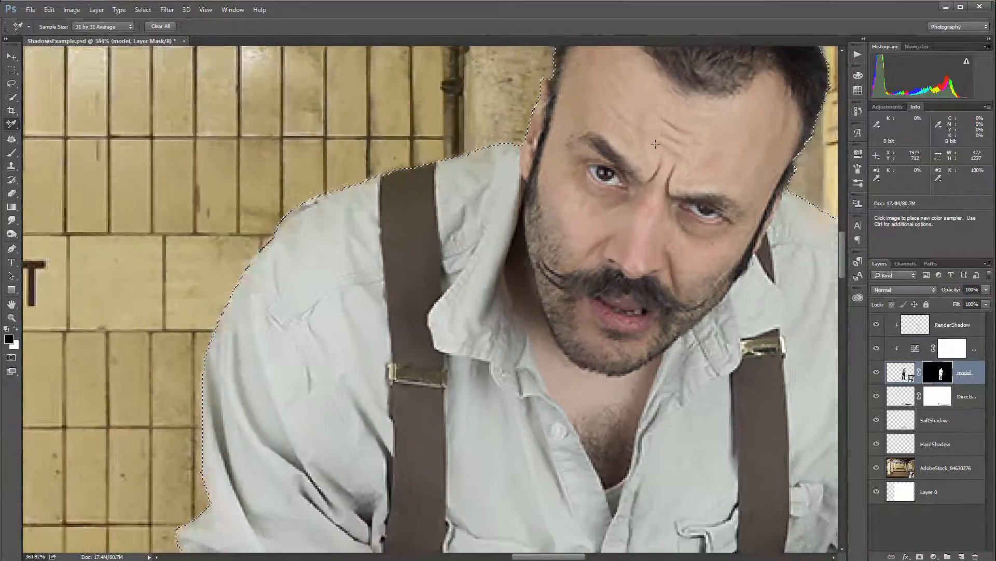
scroll(656, 144, "down", 5)
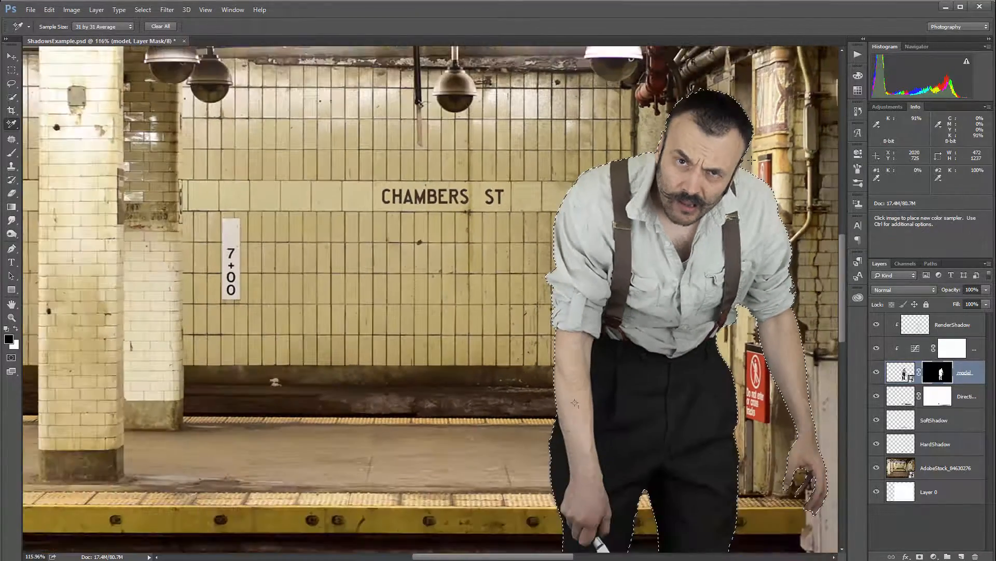
scroll(742, 160, "up", 1)
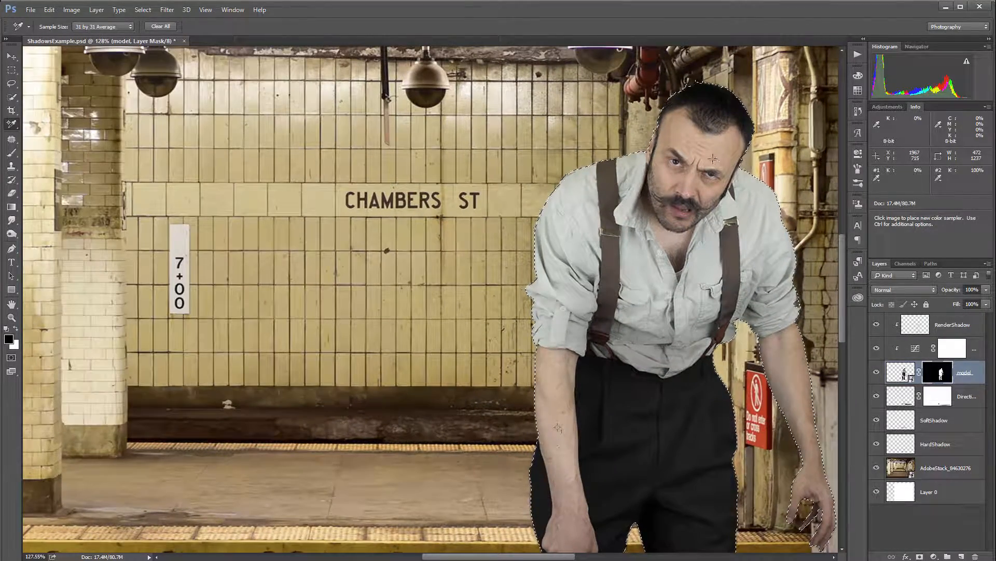
left_click_drag(713, 159, 567, 174)
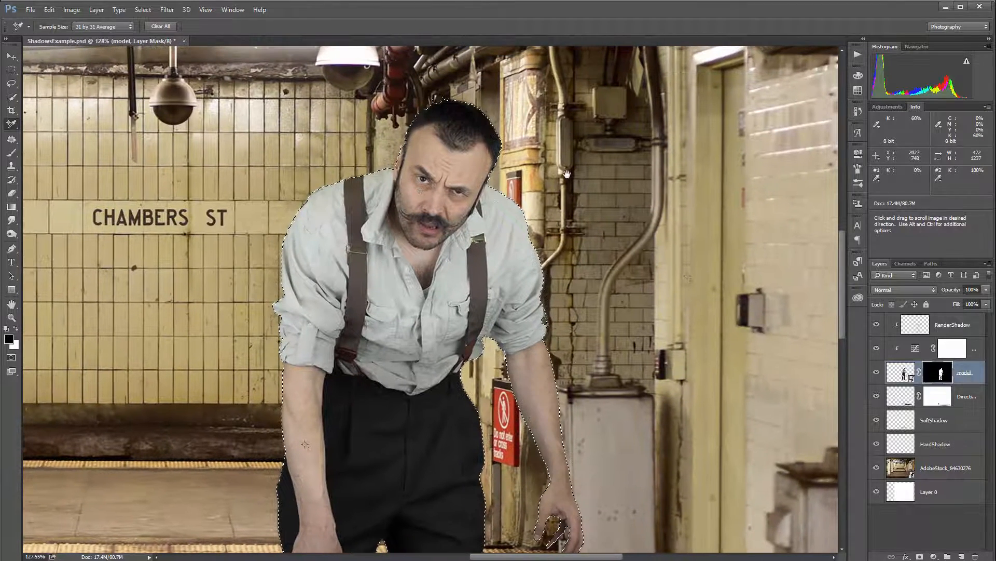
key("ctrl+d")
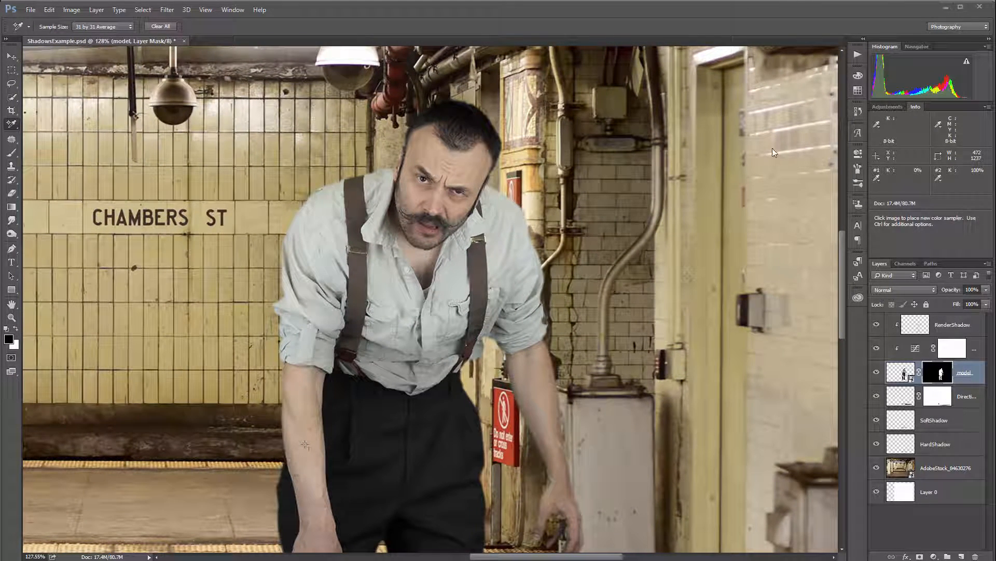
Step: Restore the last selection around the man and add a new clipped layer named LightSpill directly above the model layer
left_click(556, 14)
key("ctrl+shift+d")
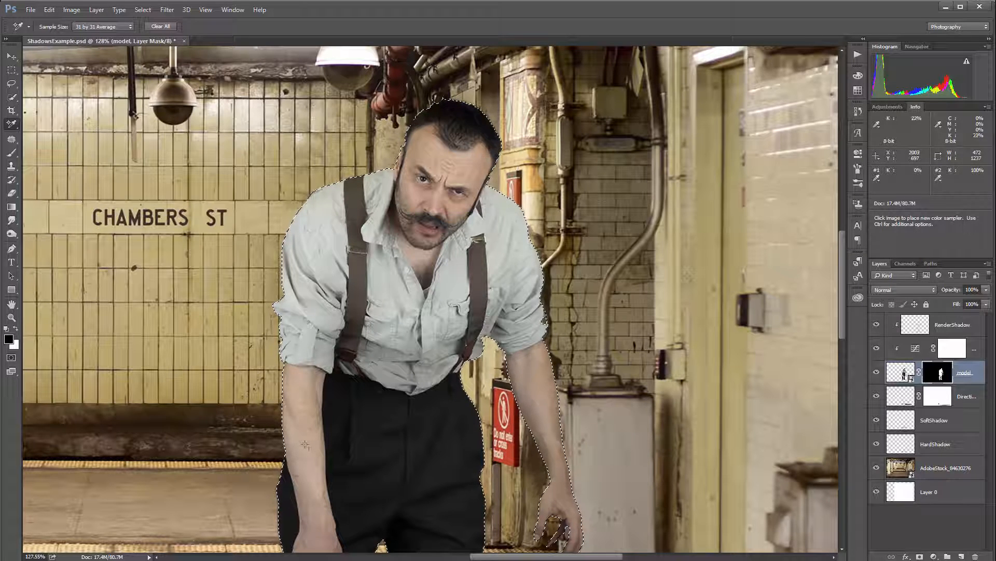
left_click(962, 556)
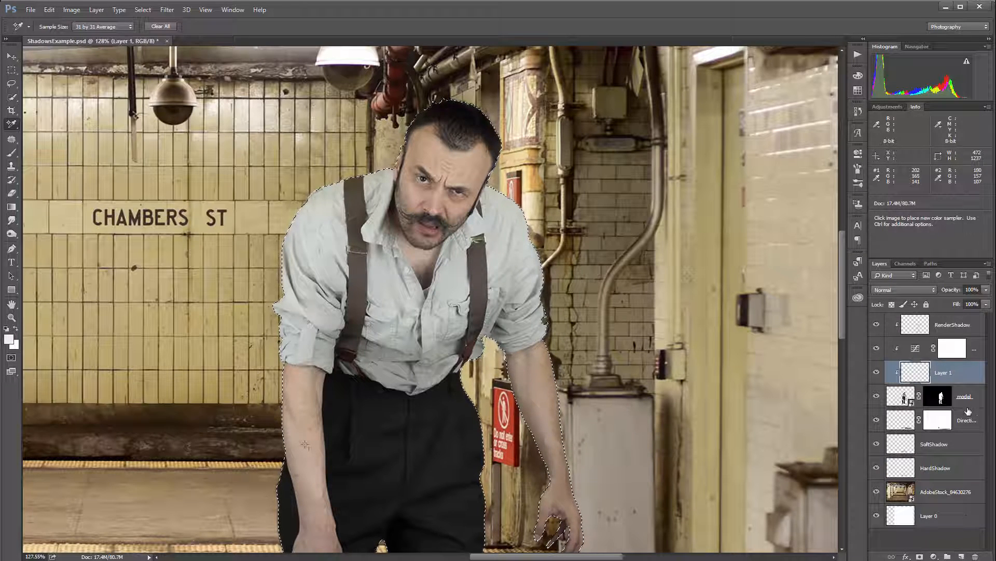
double_click(948, 374)
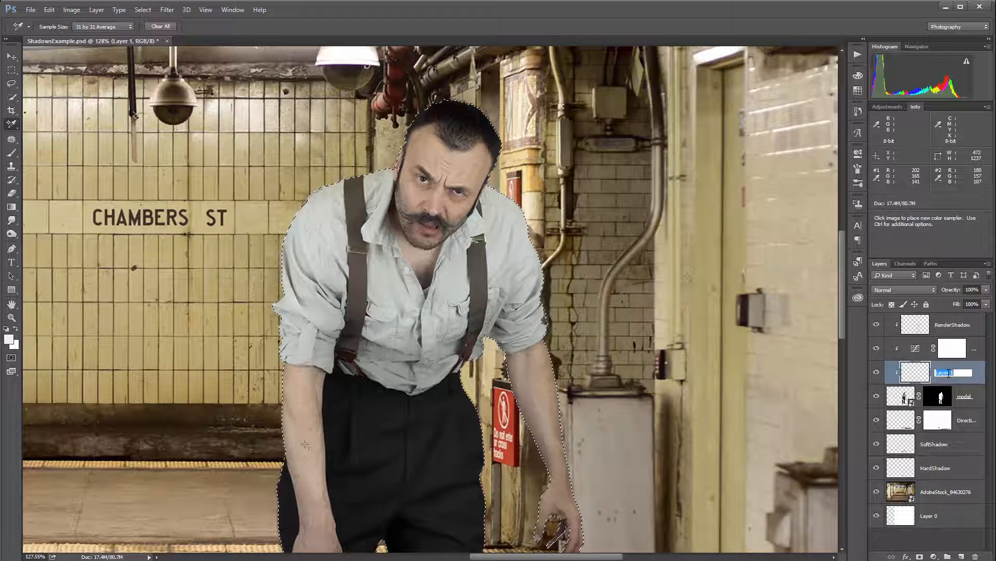
type("Lig")
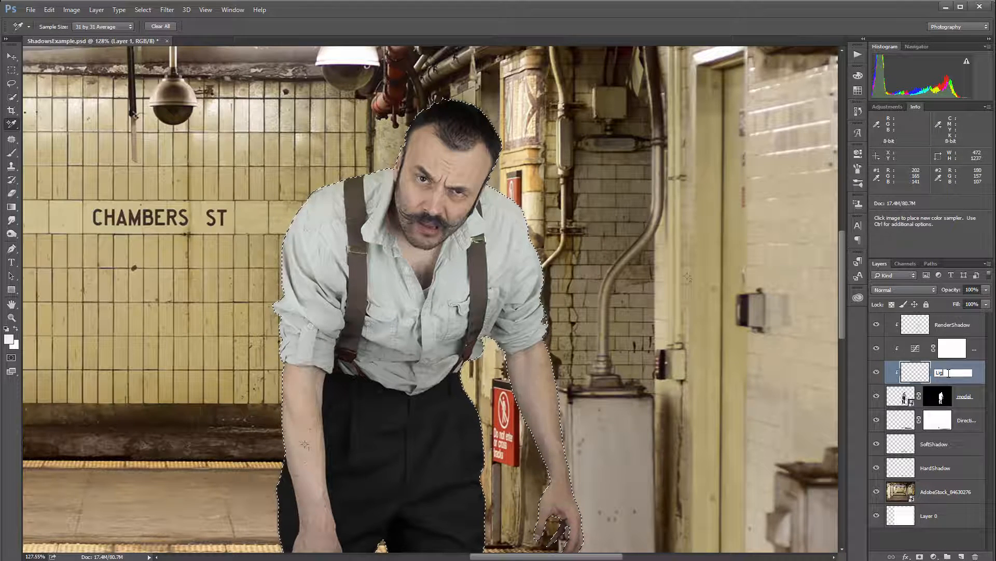
type("htSp")
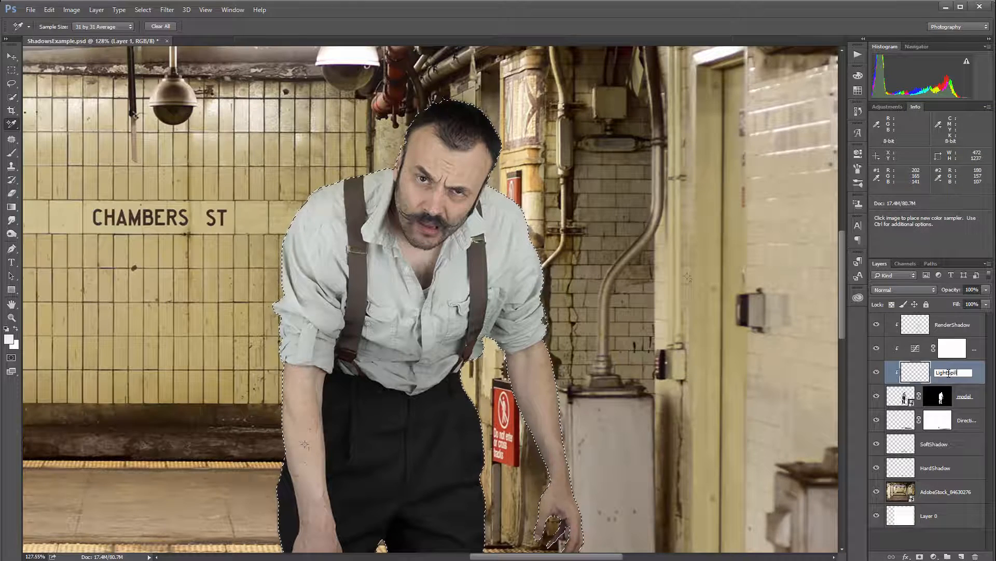
type("ill")
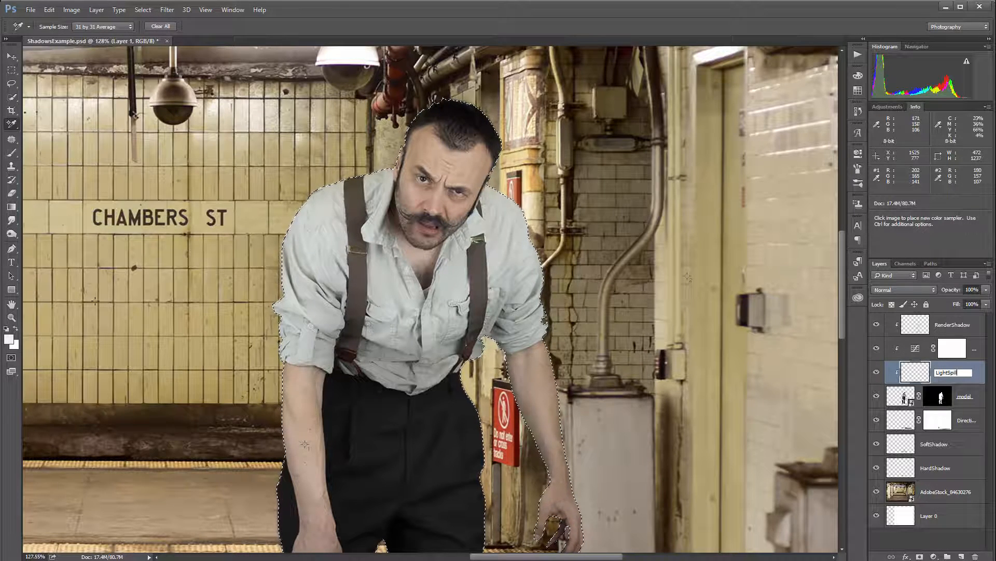
Step: Sample the hanging ceiling lamp's light grey (ded8da) as foreground color and fill the man-shaped selection with it on LightSpill
left_click(8, 339)
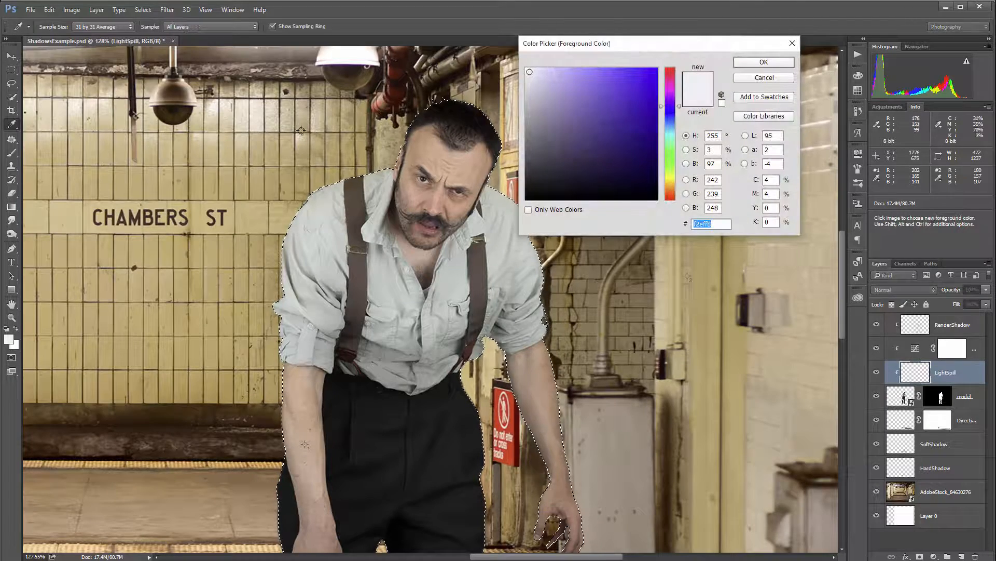
left_click(345, 58)
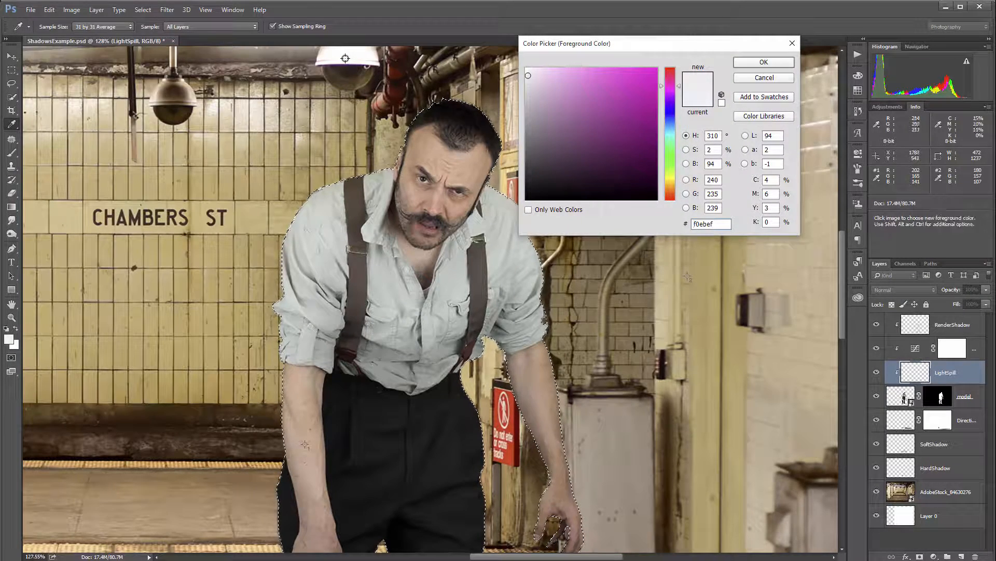
left_click(347, 55)
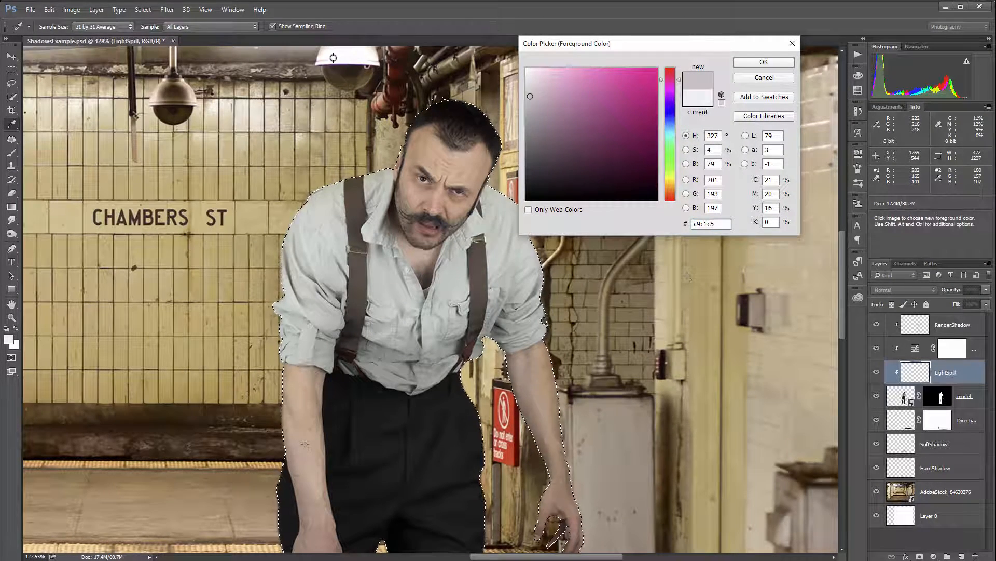
left_click(333, 58)
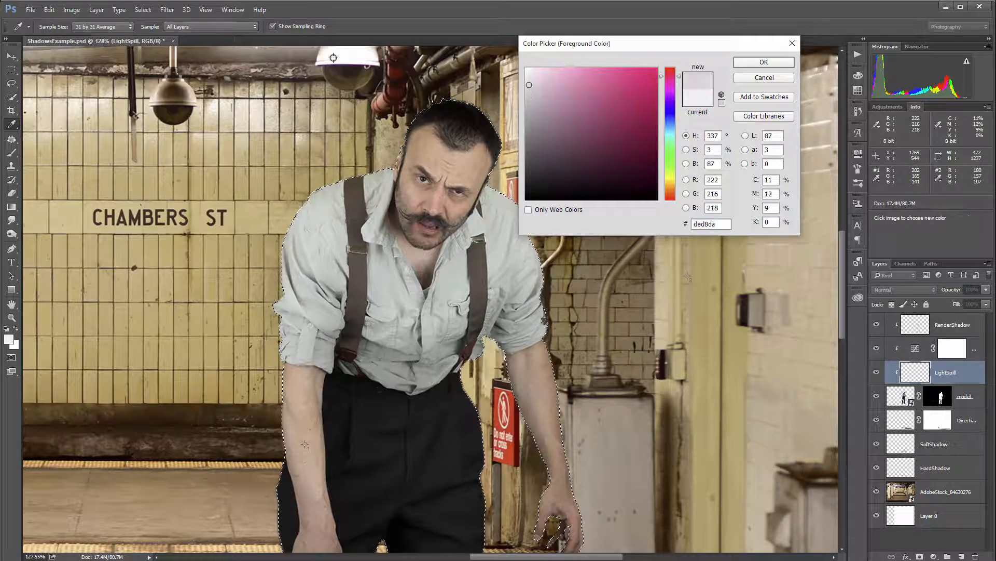
left_click(764, 62)
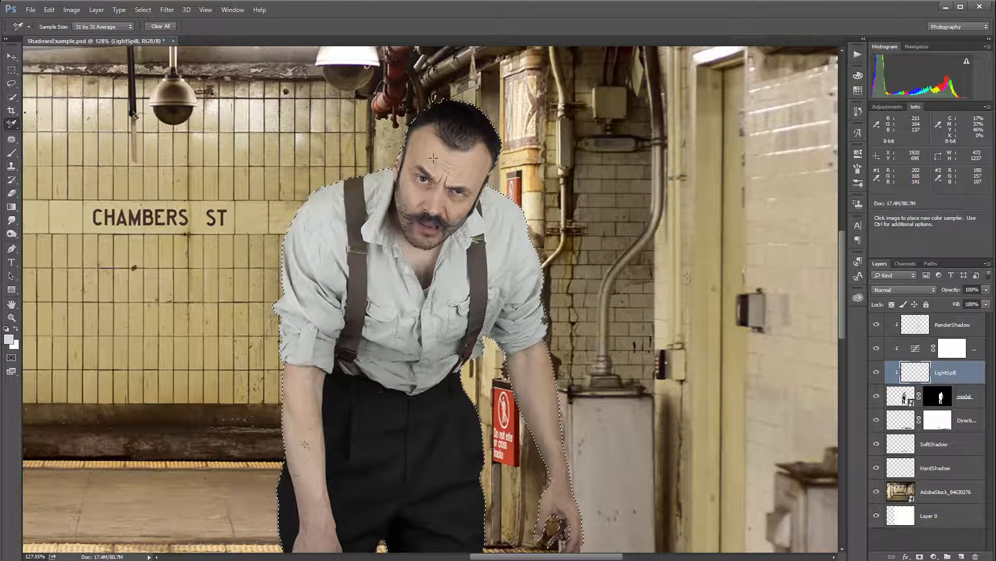
key("alt+BackSpace")
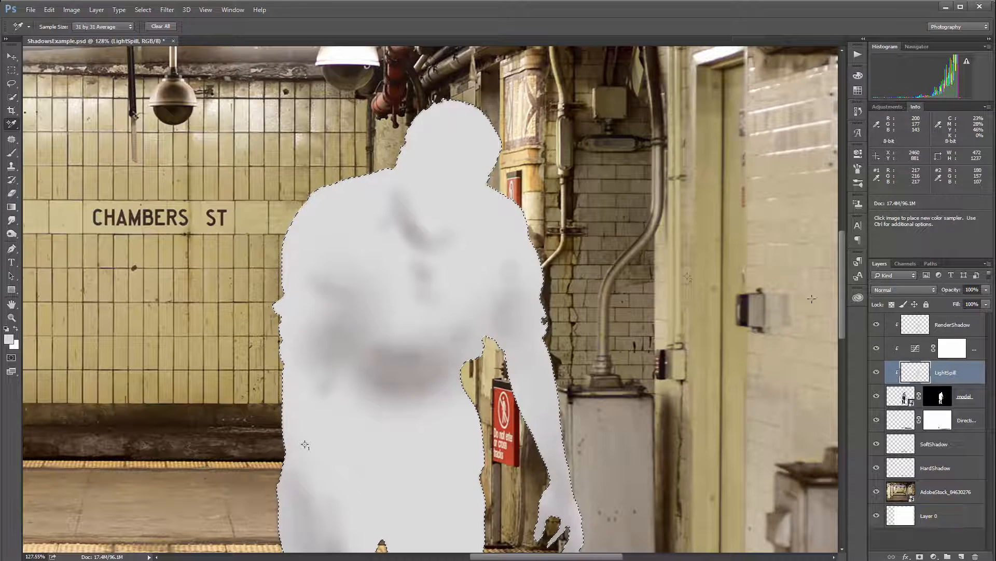
Step: Contract the selection and delete the fill inside it to leave a thin light rim around the man, and deselect
left_click(143, 11)
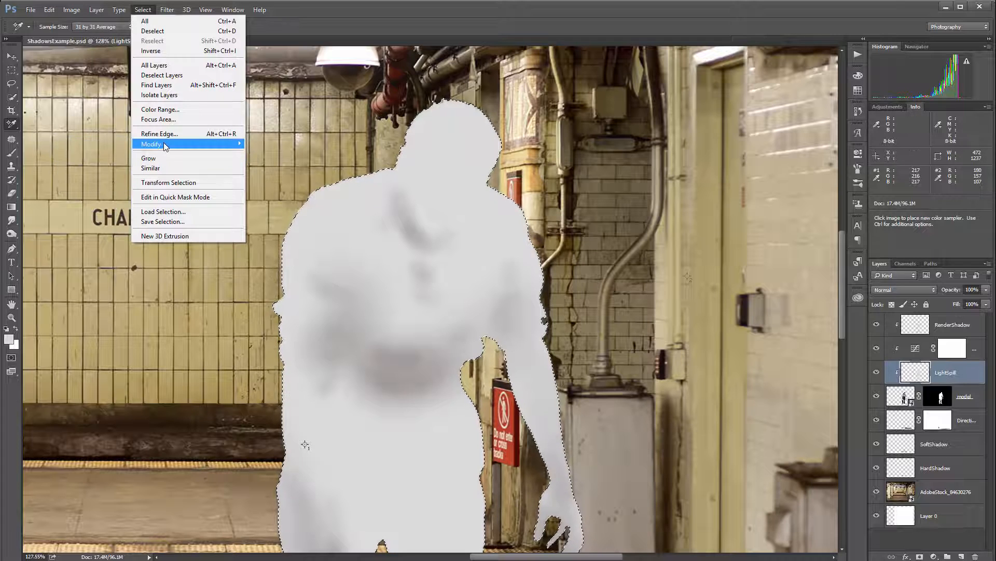
mouse_move(164, 144)
left_click(86, 175)
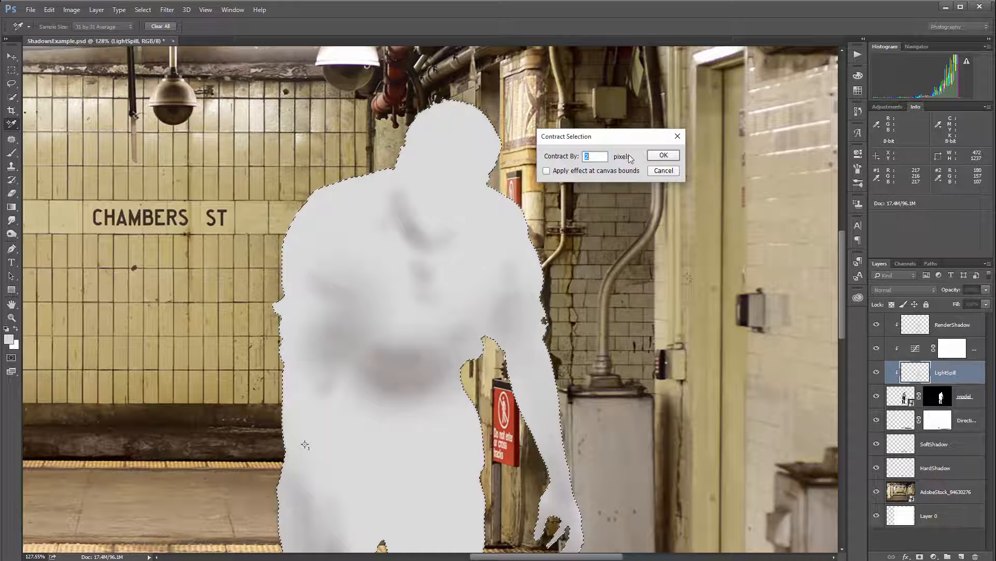
left_click(661, 156)
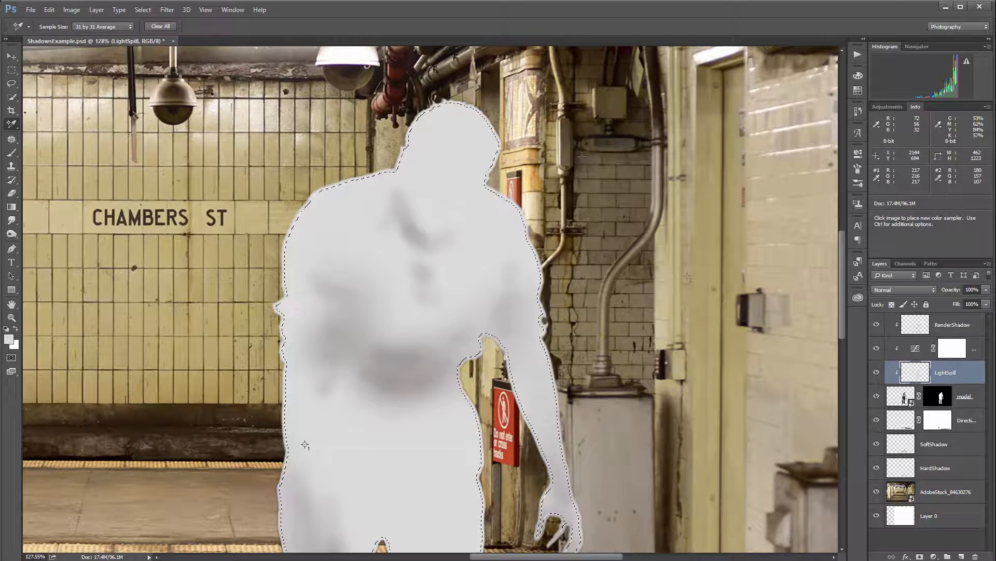
key("Delete")
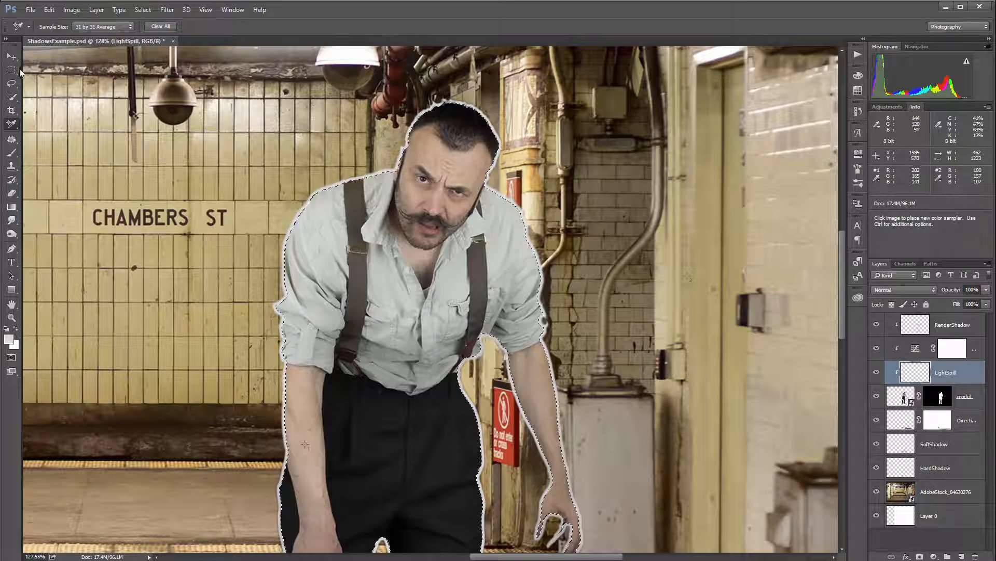
left_click(11, 69)
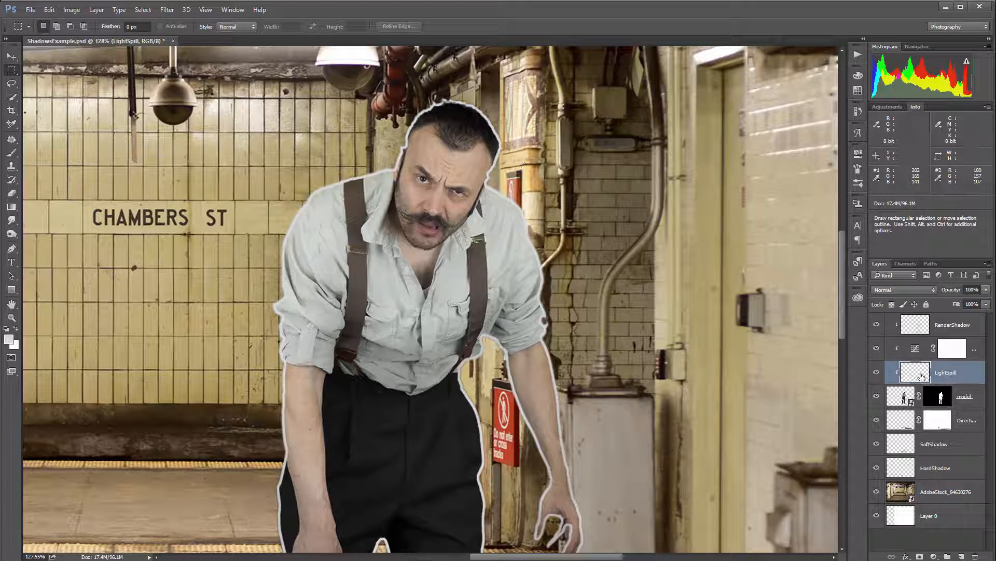
Step: Soften the light rim on the LightSpill layer with a Gaussian Blur of 4.8 pixels
left_click(167, 9)
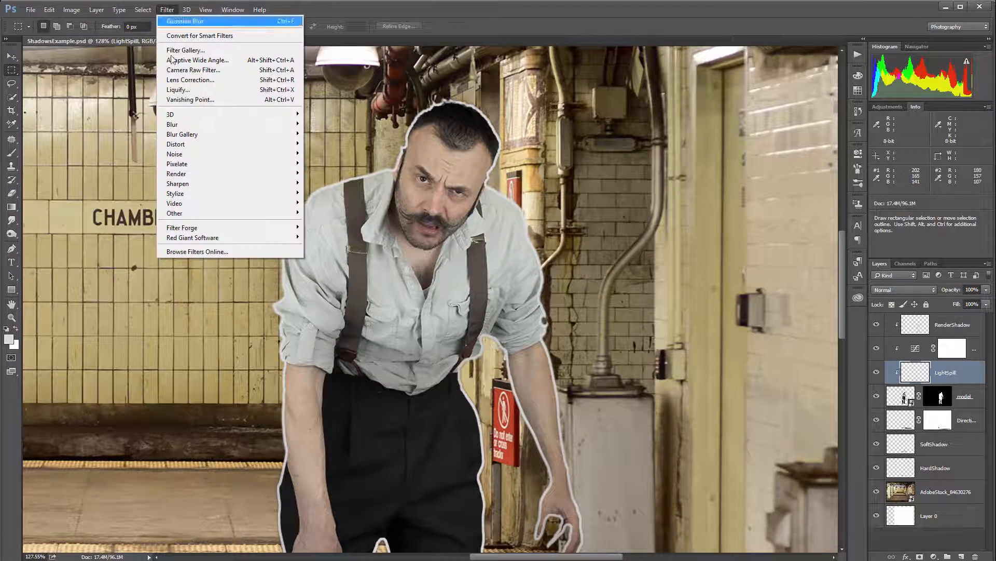
mouse_move(201, 123)
left_click(127, 162)
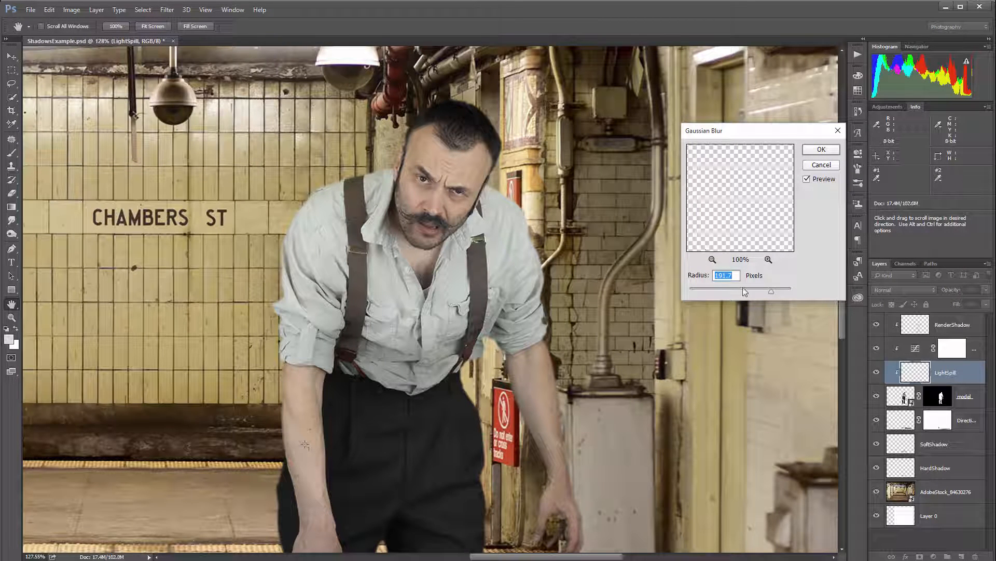
left_click_drag(745, 292, 712, 291)
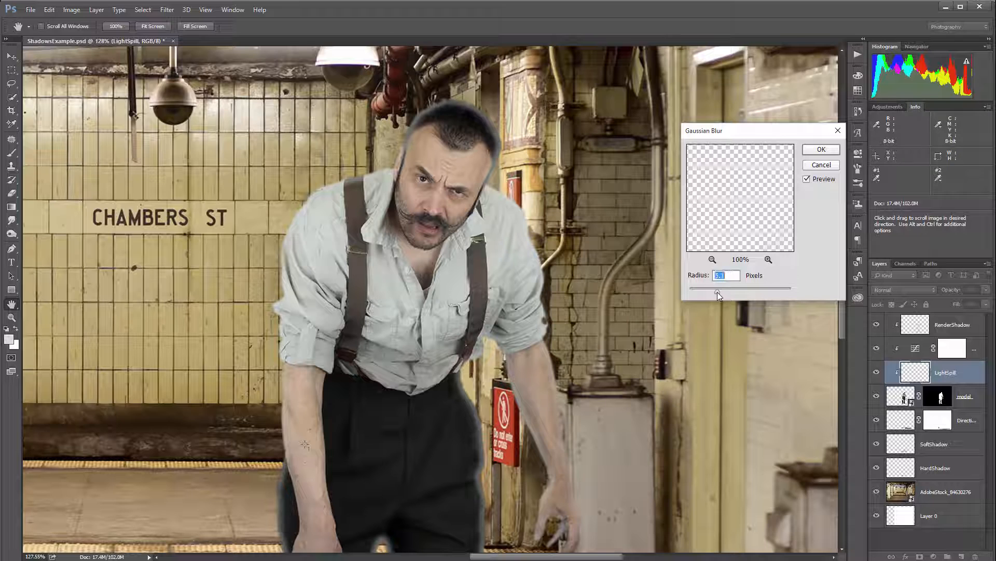
mouse_move(724, 291)
left_mouse_down()
mouse_move(704, 294)
mouse_move(717, 292)
left_mouse_up()
left_click(822, 150)
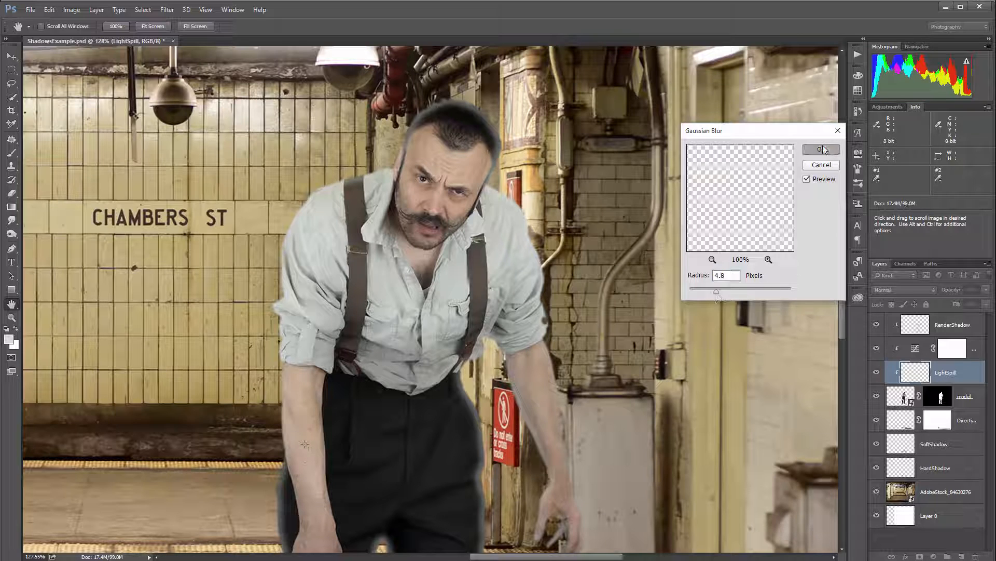
key("m")
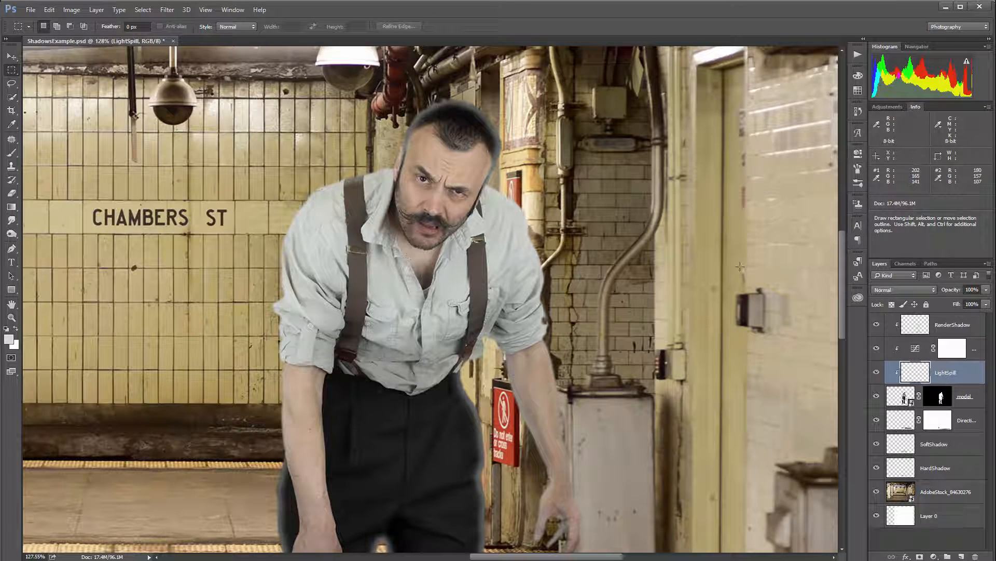
Step: Set the LightSpill layer's blend mode to Soft Light and compare the image with the layer hidden and shown
left_click(922, 289)
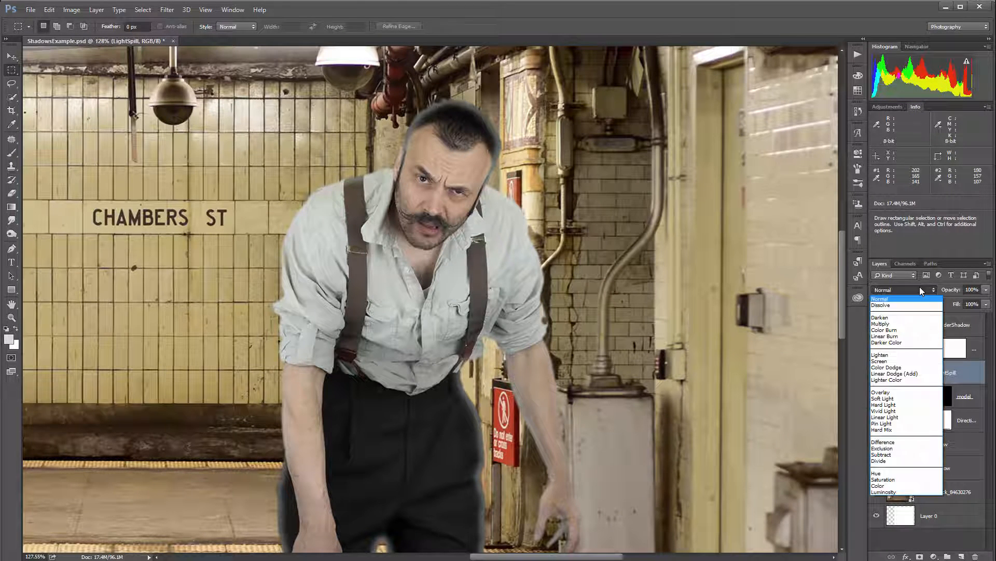
left_click(901, 398)
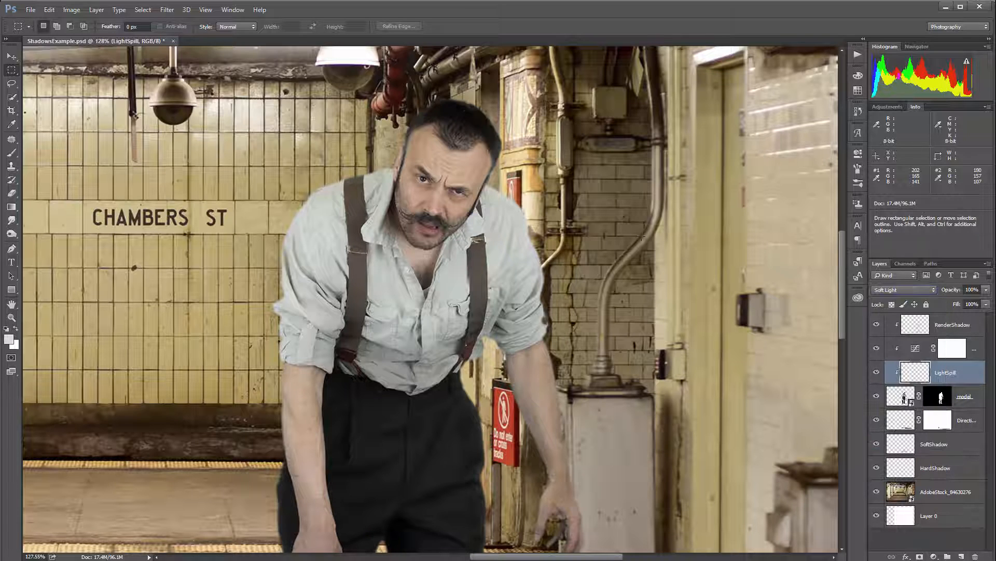
left_click(876, 374)
left_click(876, 373)
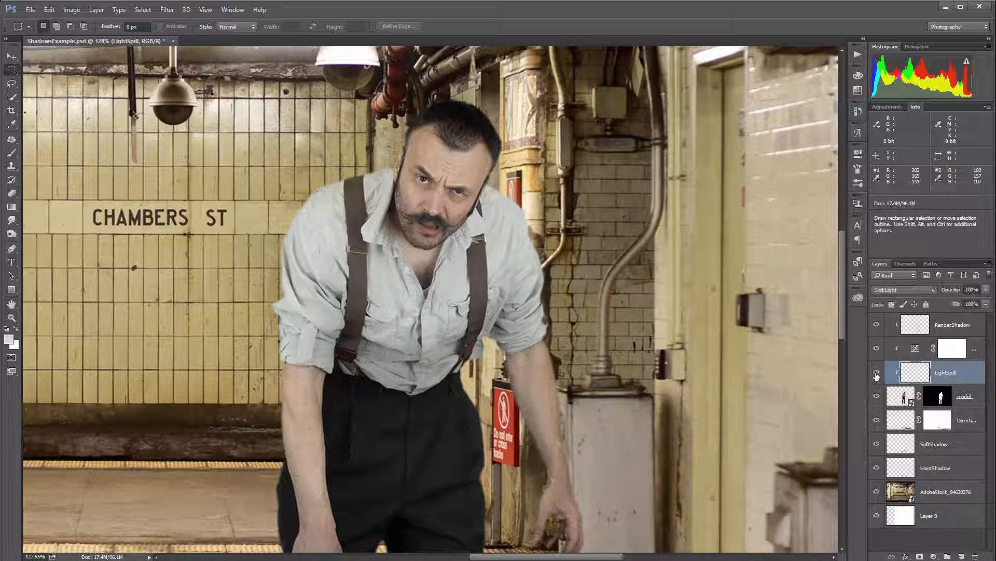
Step: Try the Screen blend mode on the LightSpill layer and return it to Soft Light
left_click(904, 290)
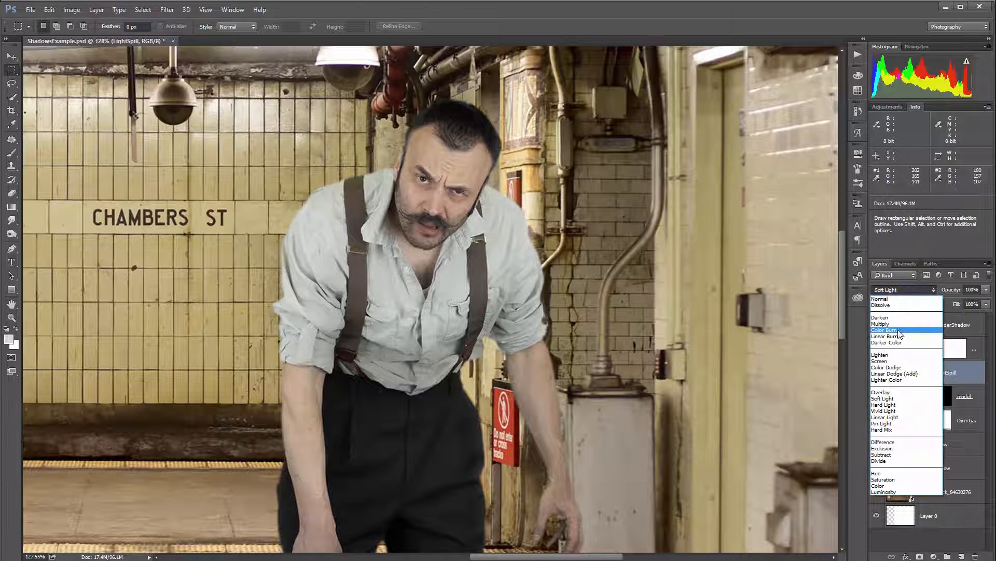
left_click(897, 361)
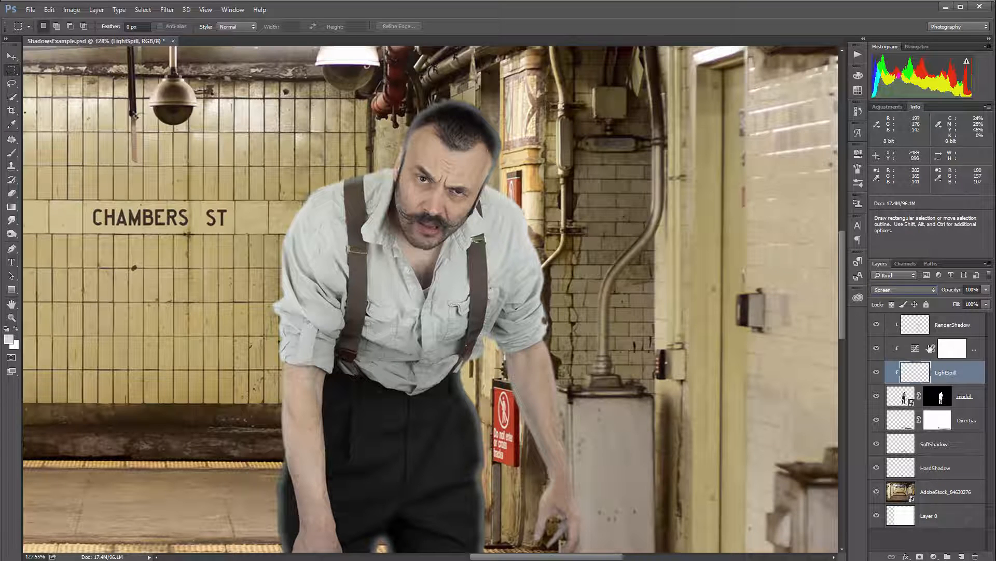
left_click(908, 289)
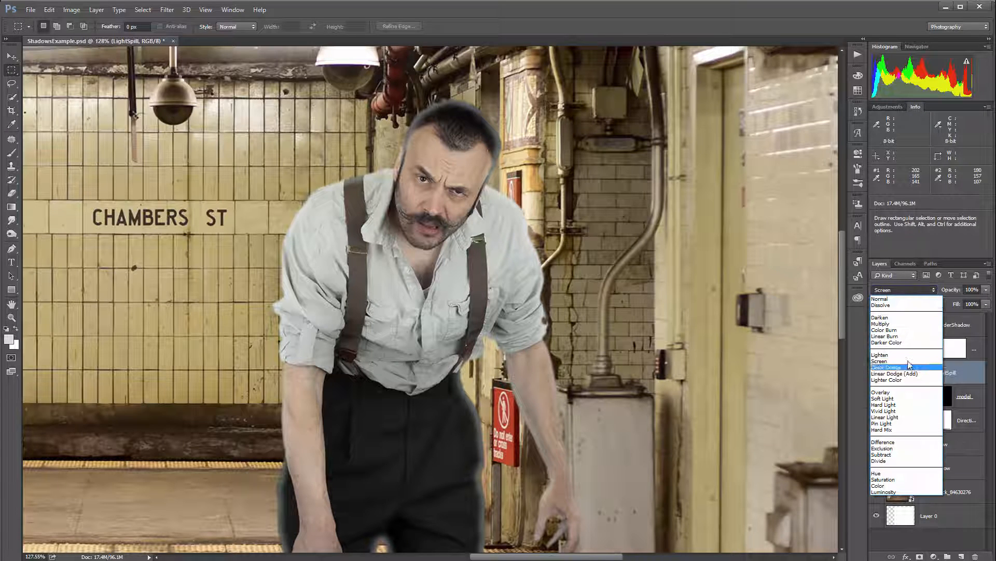
left_click(888, 398)
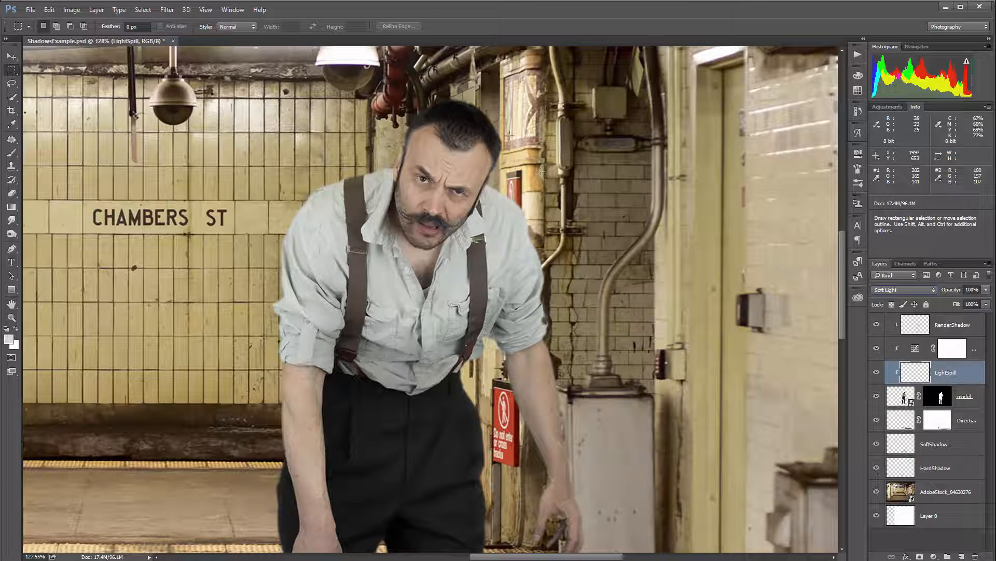
Step: Add a layer mask to LightSpill and paint black at 100% brush opacity over the man's face and shirt
left_click(920, 557)
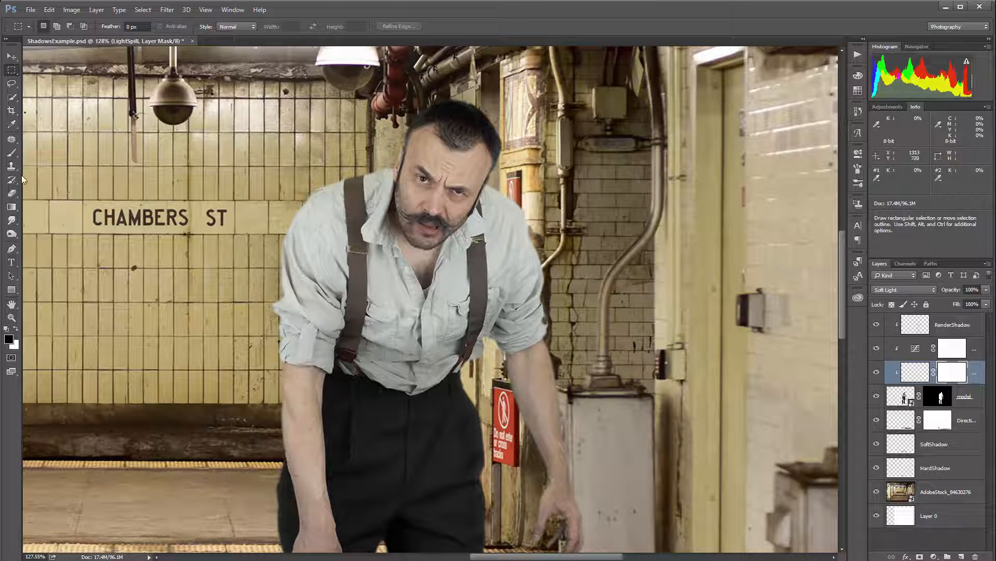
key("b")
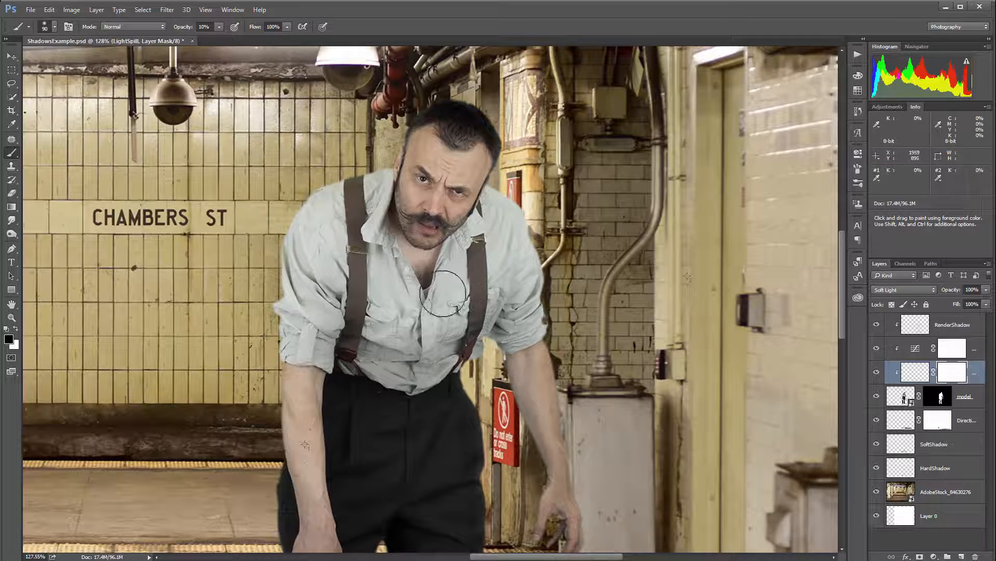
key("0")
left_click(406, 223)
mouse_move(405, 223)
left_mouse_down()
mouse_move(319, 267)
mouse_move(294, 329)
mouse_move(423, 284)
mouse_move(462, 302)
mouse_move(548, 380)
mouse_move(545, 441)
mouse_move(502, 239)
mouse_move(445, 206)
mouse_move(460, 165)
mouse_move(464, 177)
left_mouse_up()
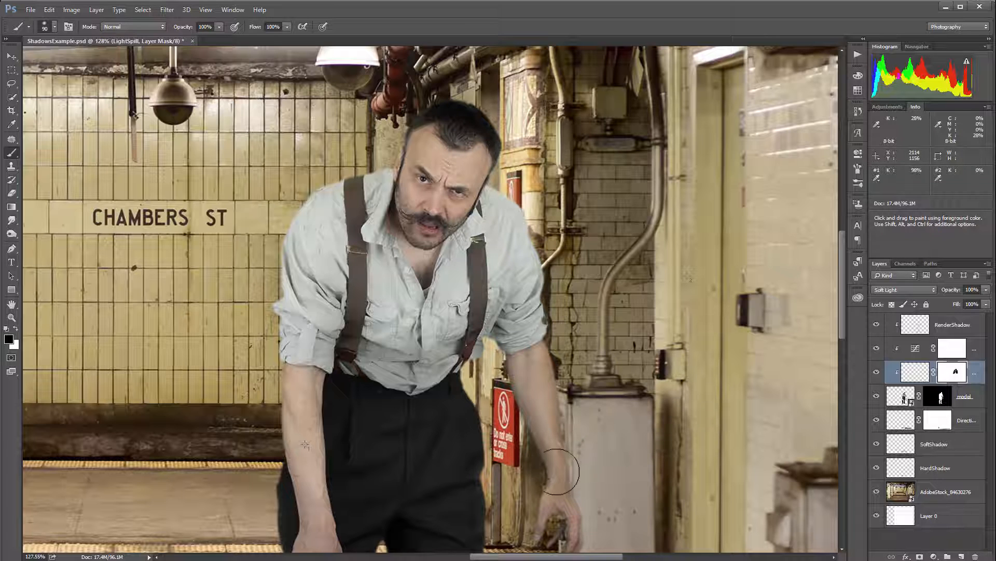
Step: Paint black on the LightSpill mask over the inner areas of the man's trousers and legs, and check the whole composite
scroll(573, 459, "down", 5)
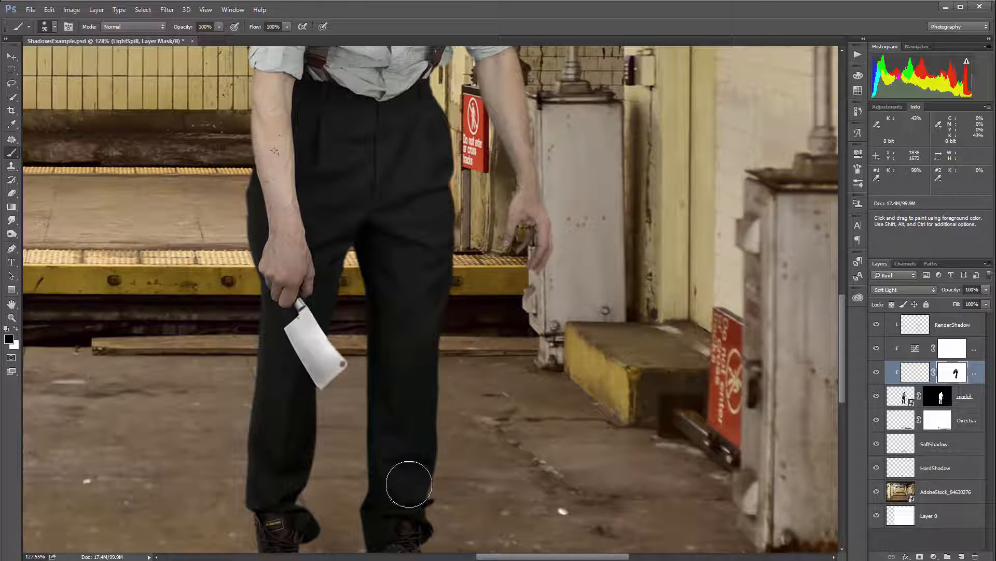
scroll(280, 392, "down", 5)
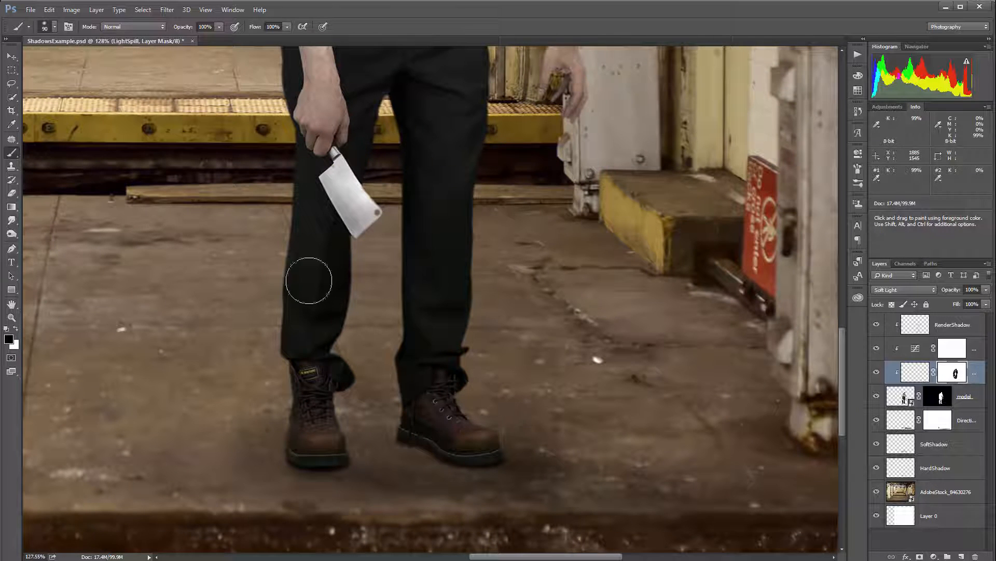
left_click_drag(434, 238, 396, 415)
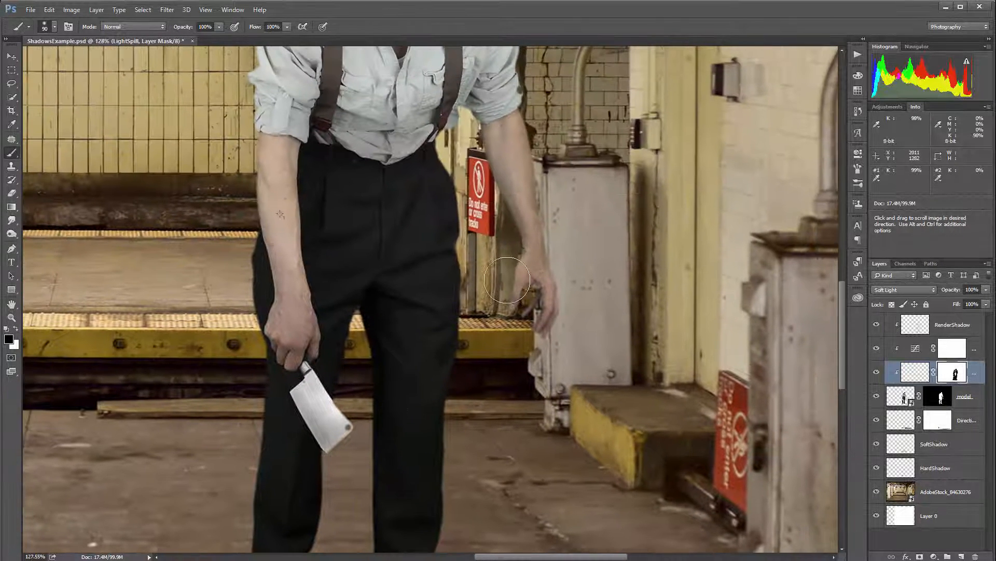
left_click_drag(425, 251, 462, 344)
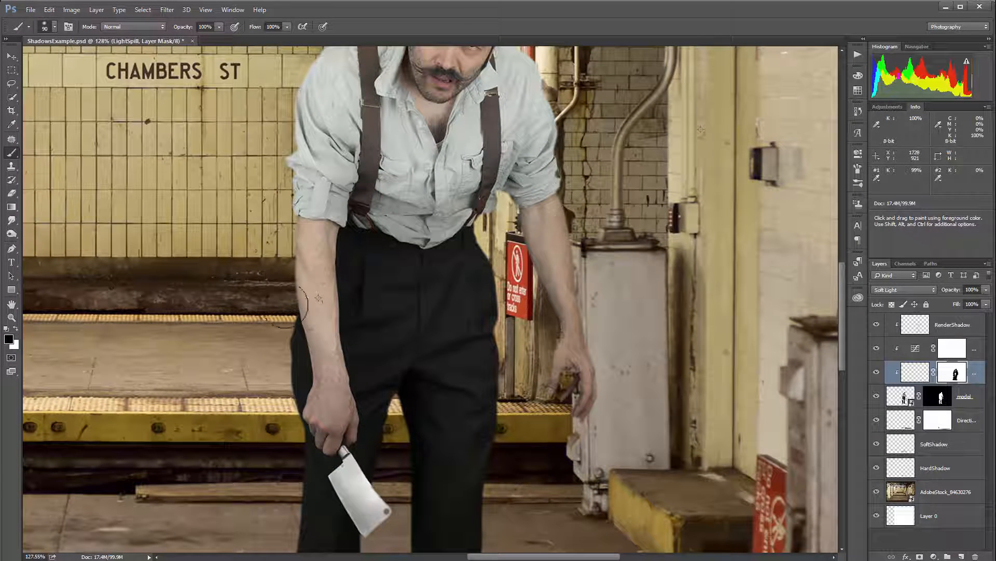
left_click_drag(422, 457, 422, 262)
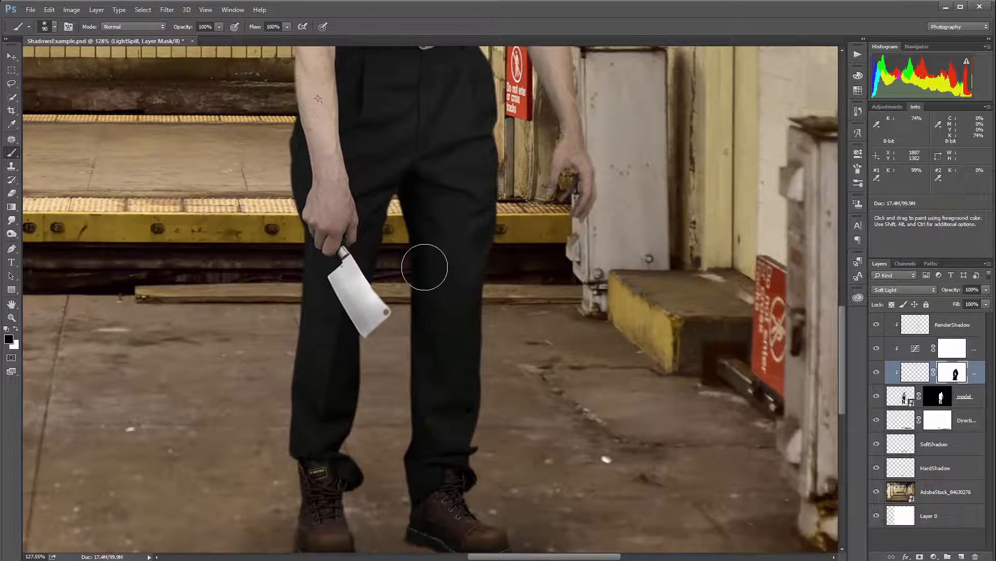
scroll(426, 267, "down", 4)
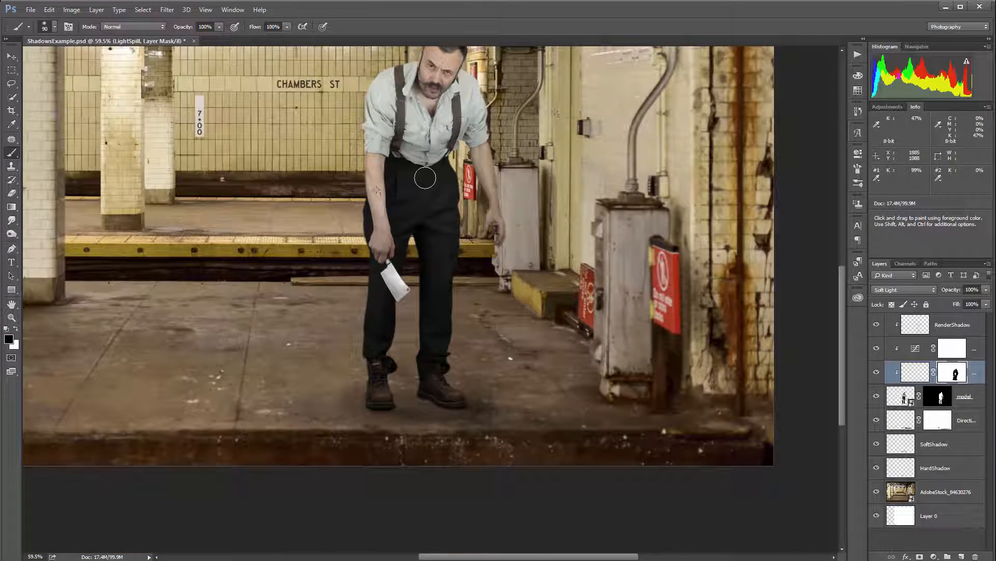
scroll(425, 177, "down", 4)
scroll(564, 342, "up", 1)
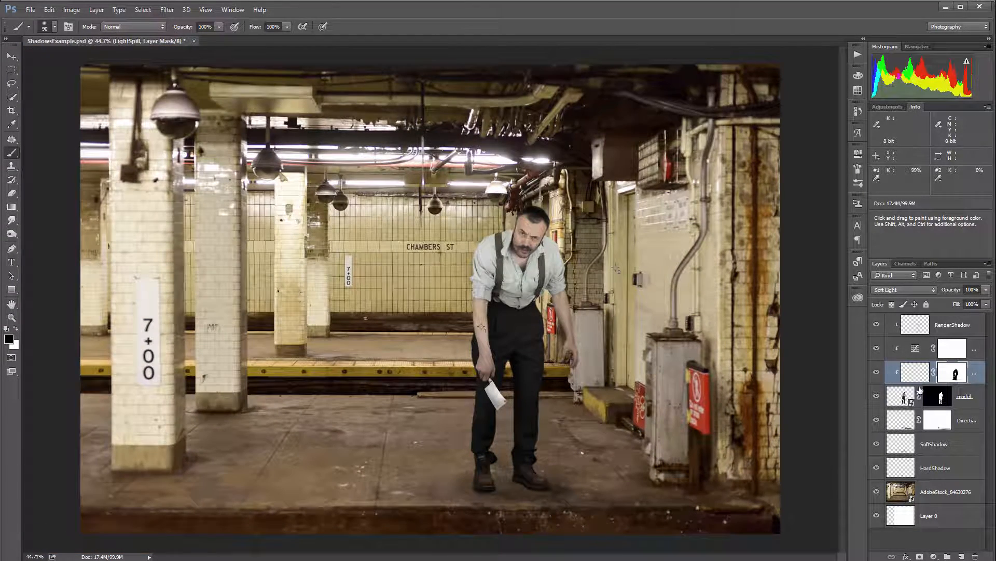